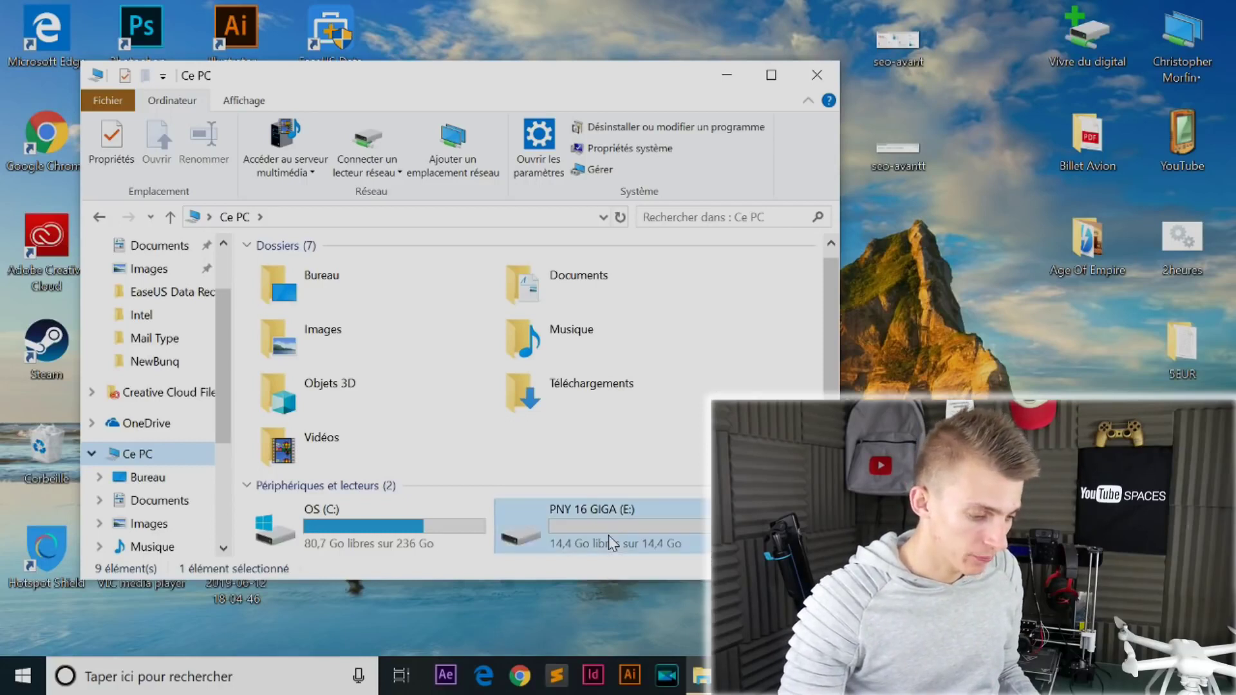
- Check the contents of the PNY 16 GIGA (E:) drive, return to Ce PC and reposition the File Explorer window
{"action": "double_click", "coordinate": [611, 542]}
{"action": "left_click", "coordinate": [100, 219]}
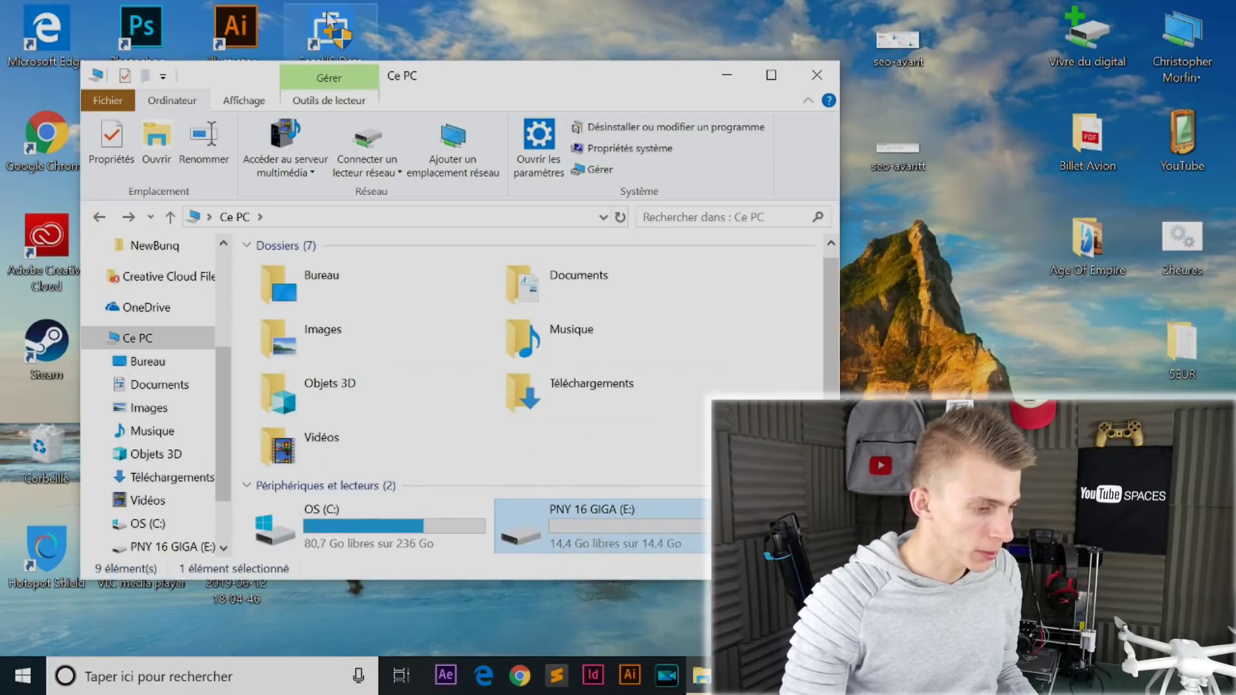
{"action": "left_click_drag", "start_coordinate": [494, 77], "coordinate": [507, 158]}
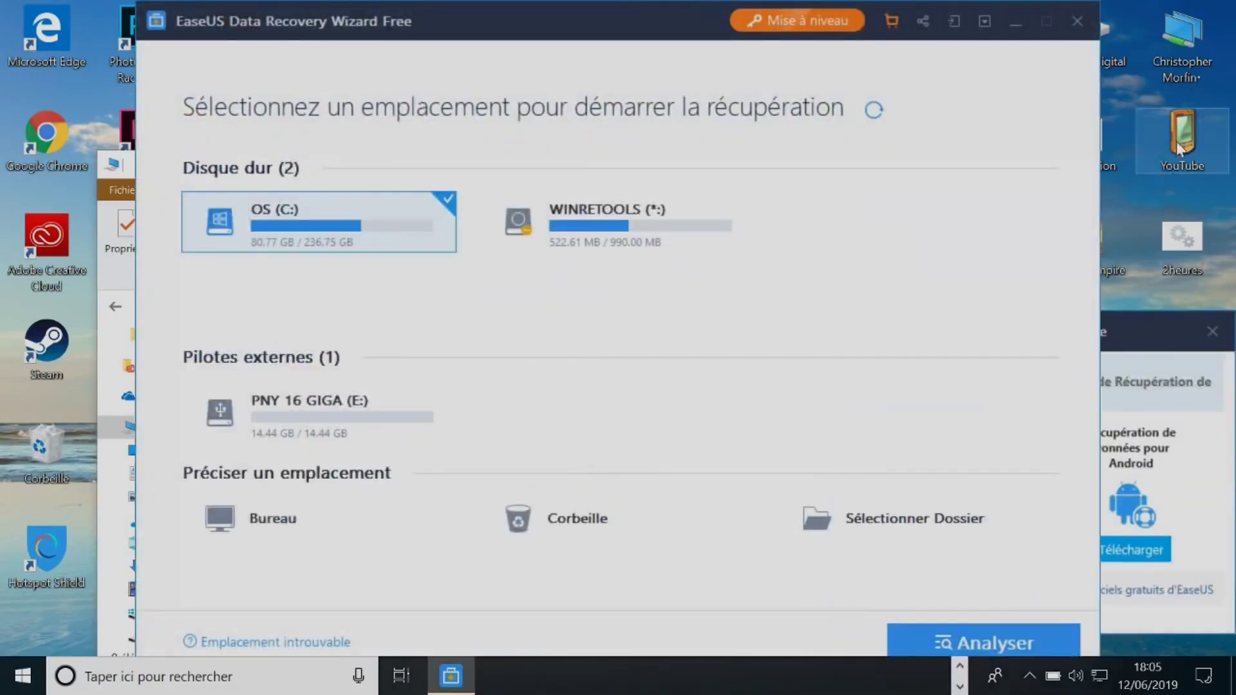
- Dismiss the Android recovery promotion, scan the external drive PNY 16 GIGA (E:) for lost data and maximize the results window
{"action": "left_click", "coordinate": [1211, 332]}
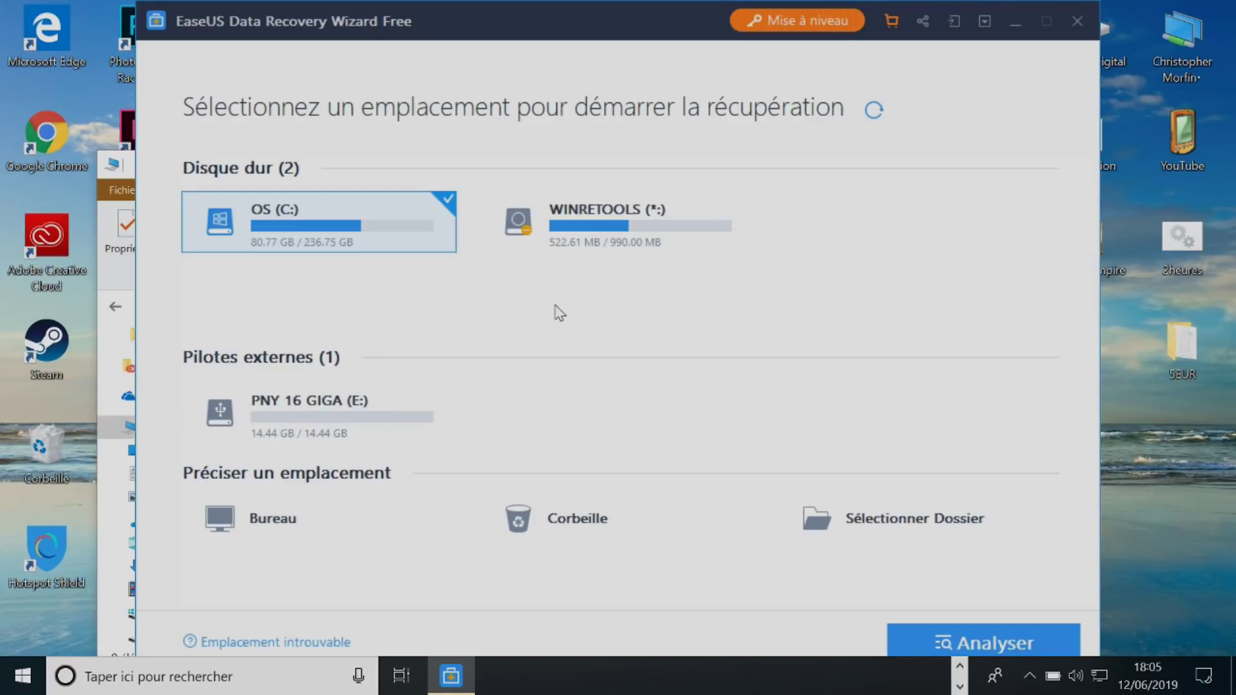
{"action": "left_click", "coordinate": [359, 429]}
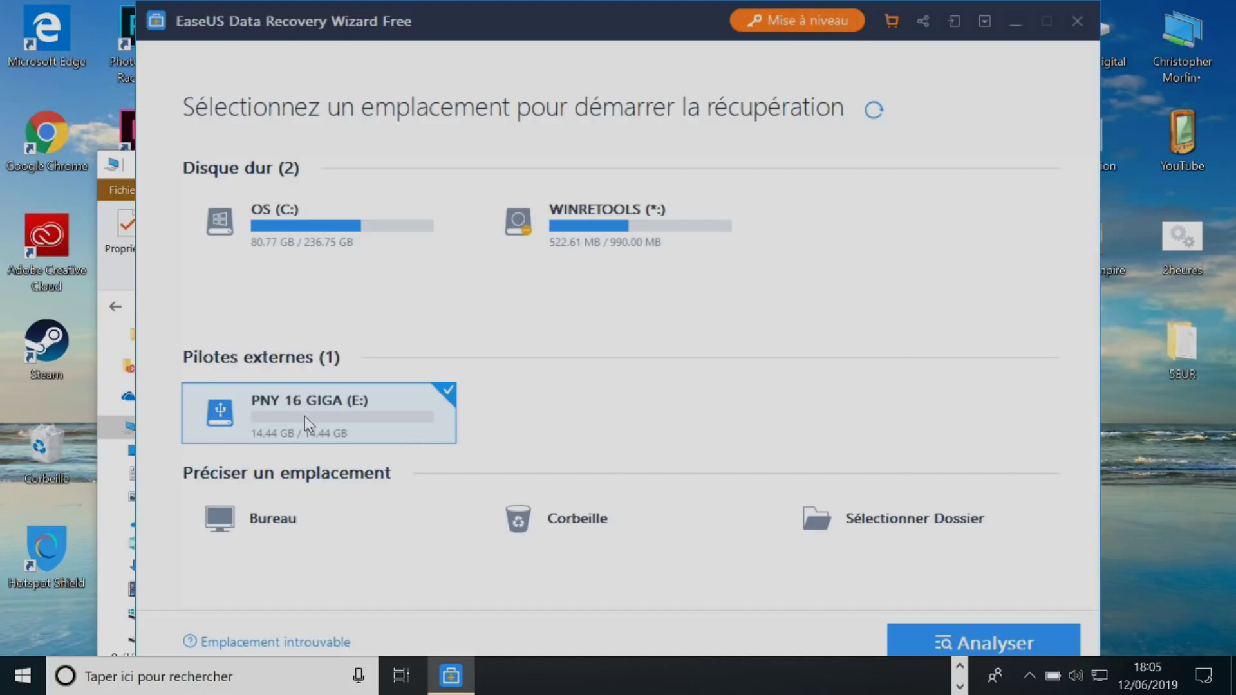
{"action": "left_click", "coordinate": [954, 630]}
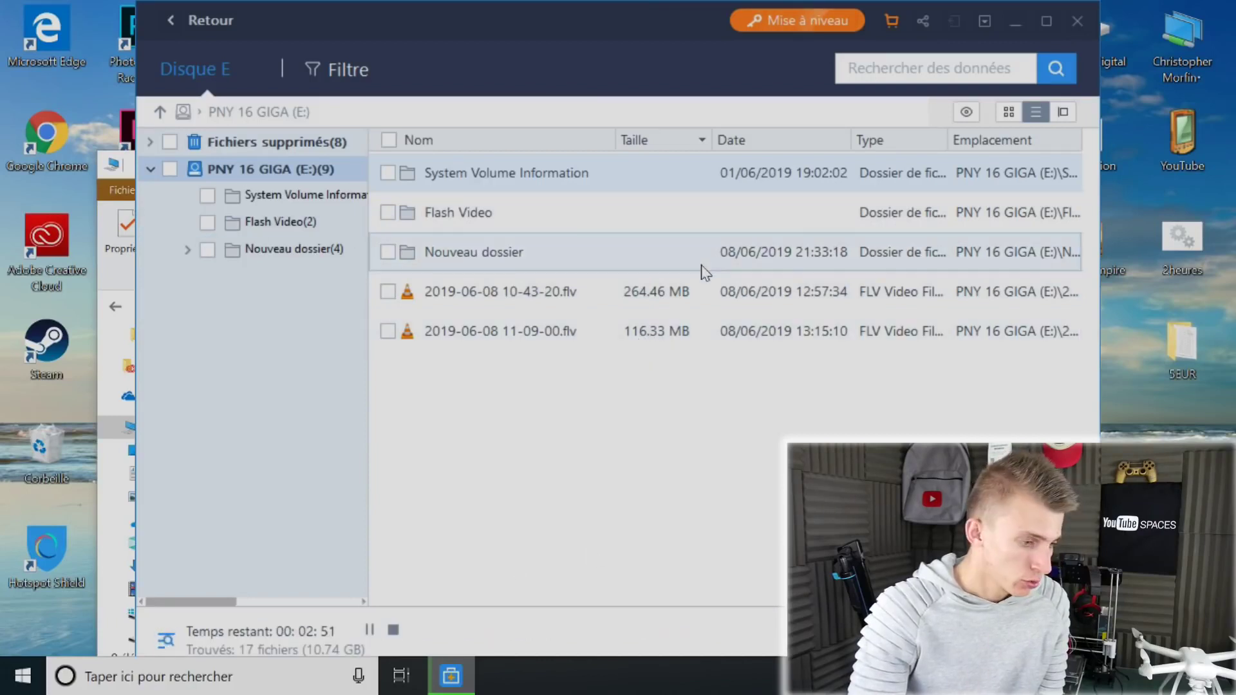
{"action": "left_click", "coordinate": [1045, 25]}
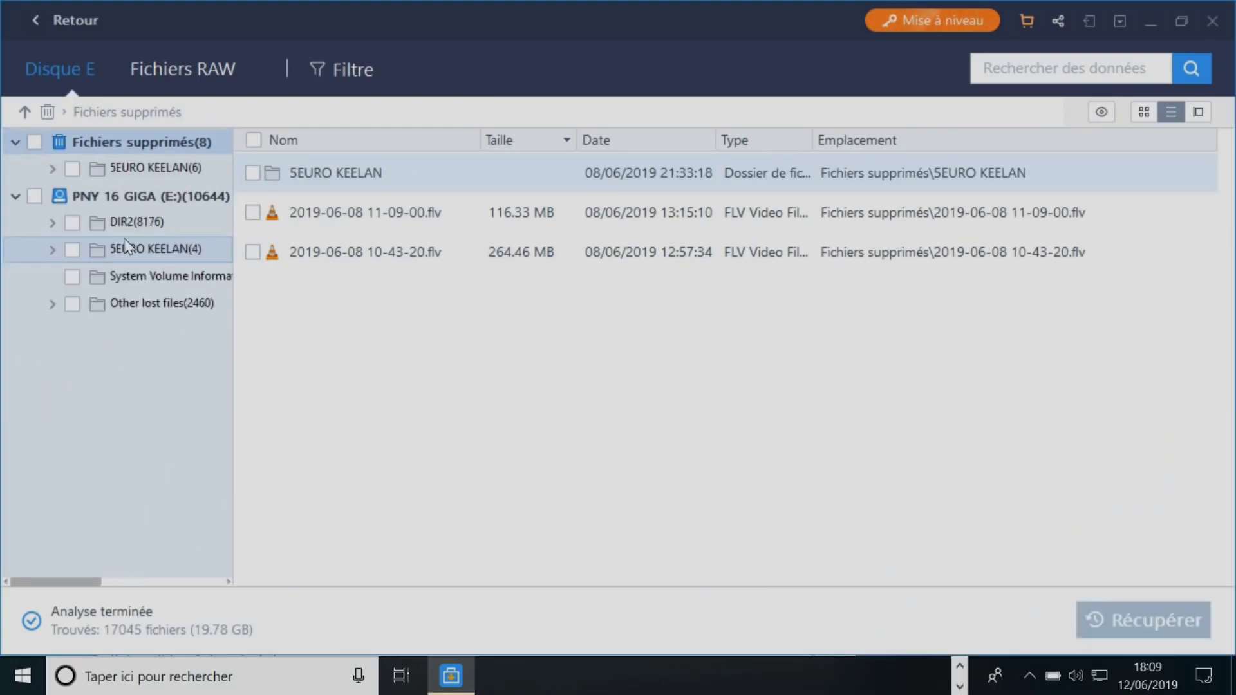
- Expand the DIR2 folder in the scan results and inspect its pfxDesigner subfolder
{"action": "left_click", "coordinate": [53, 222]}
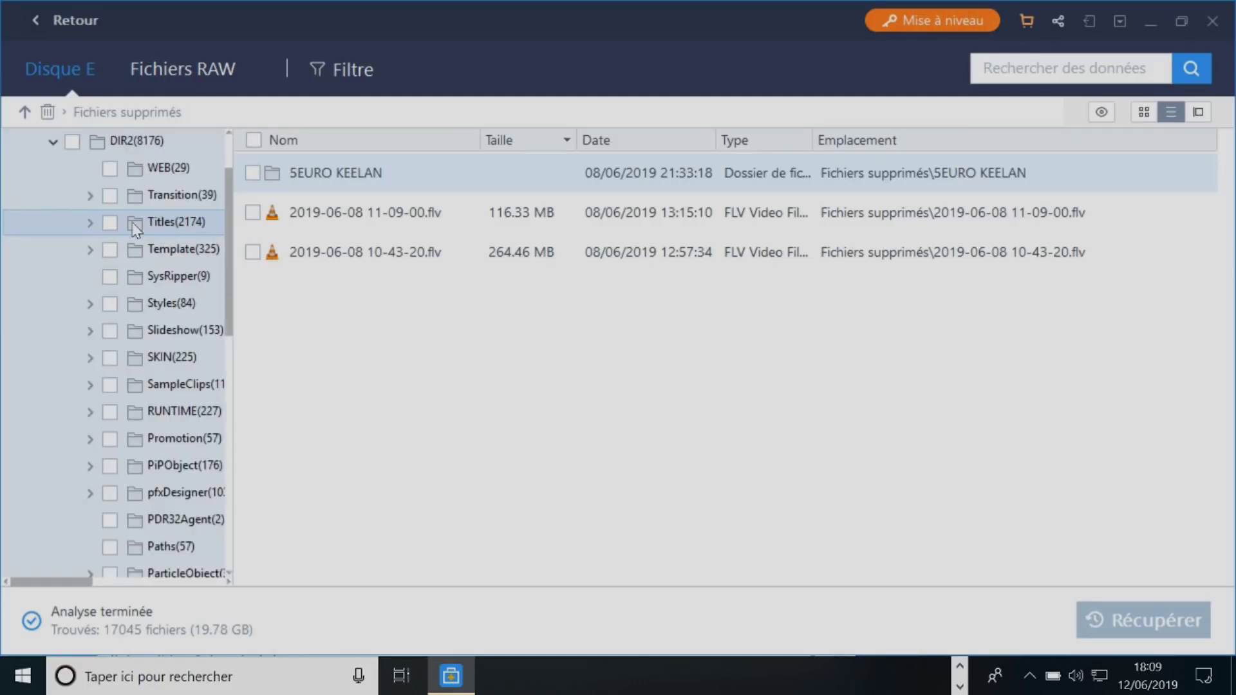
{"action": "scroll", "coordinate": [135, 226], "scroll_direction": "down", "scroll_amount": 1}
{"action": "scroll", "coordinate": [144, 385], "scroll_direction": "down", "scroll_amount": 1}
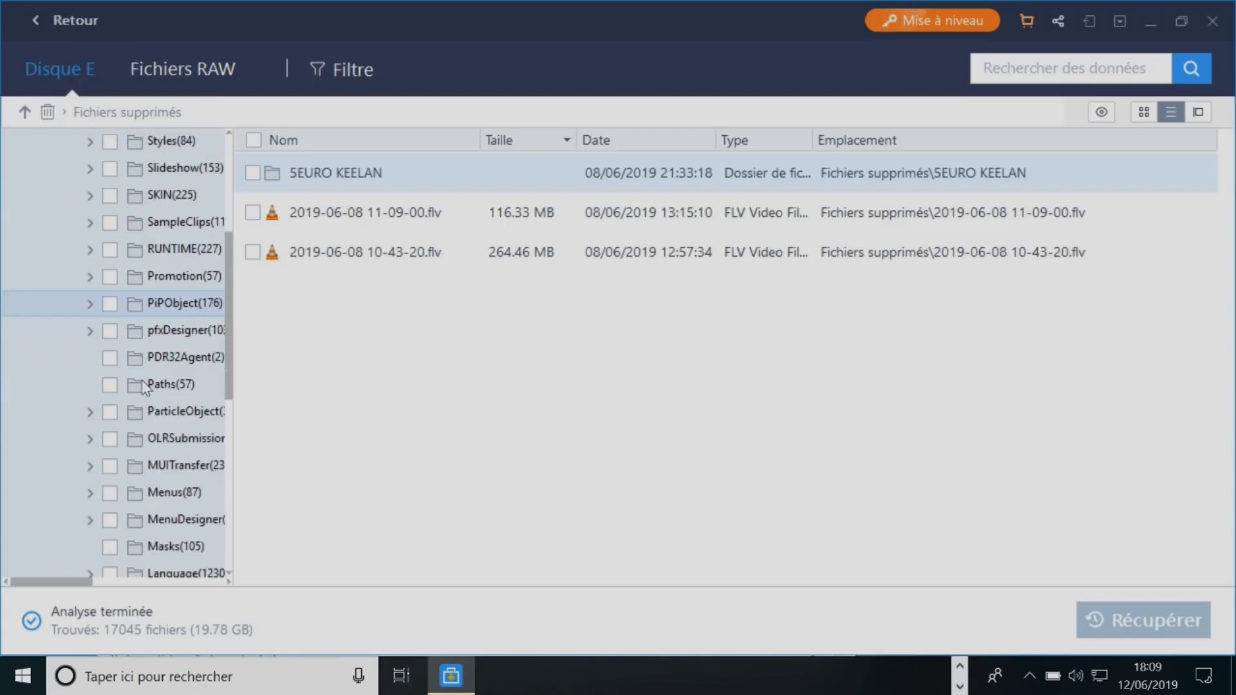
{"action": "left_click", "coordinate": [141, 327]}
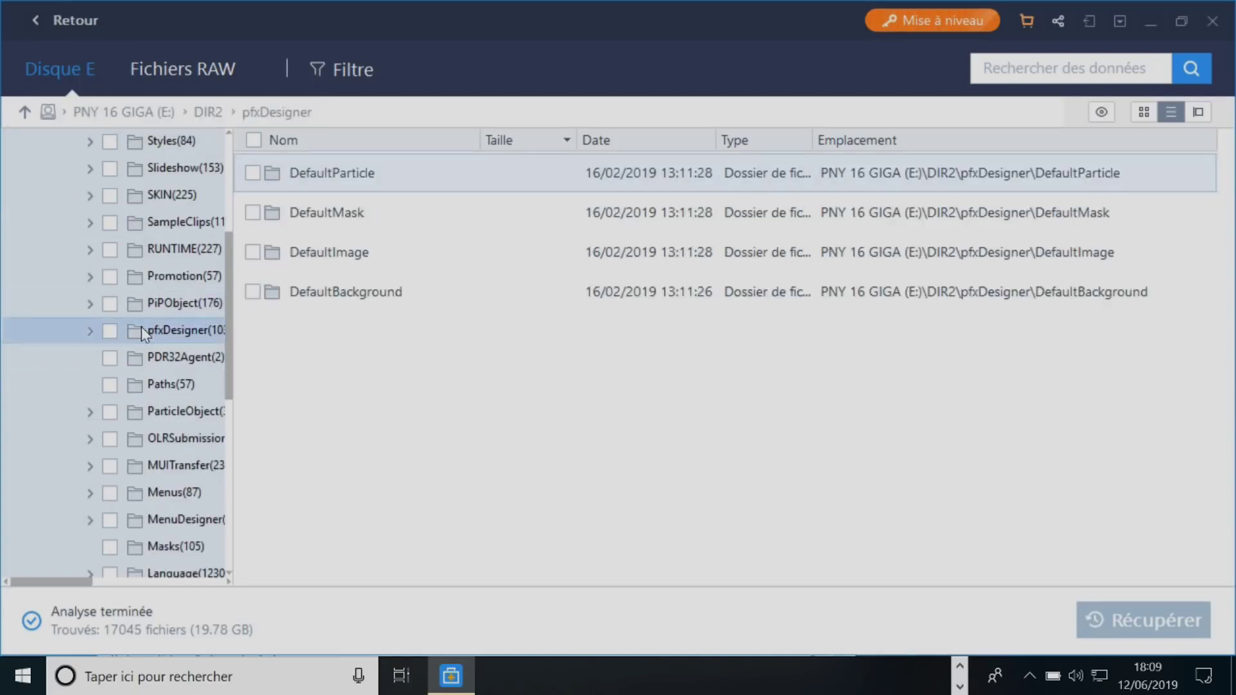
{"action": "scroll", "coordinate": [111, 423], "scroll_direction": "down", "scroll_amount": 4}
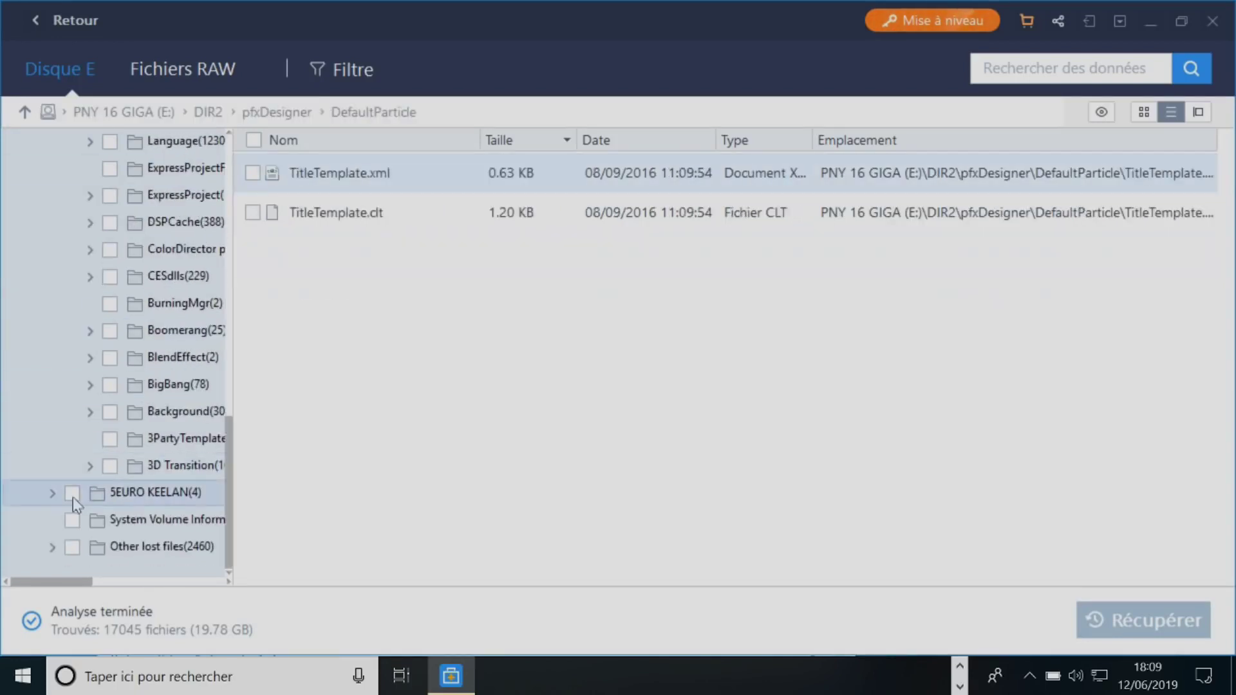
- Expand the 5EURO folder below DIR2 and list the files in its Contenu subfolder
{"action": "left_click", "coordinate": [51, 496]}
{"action": "scroll", "coordinate": [56, 520], "scroll_direction": "down", "scroll_amount": 1}
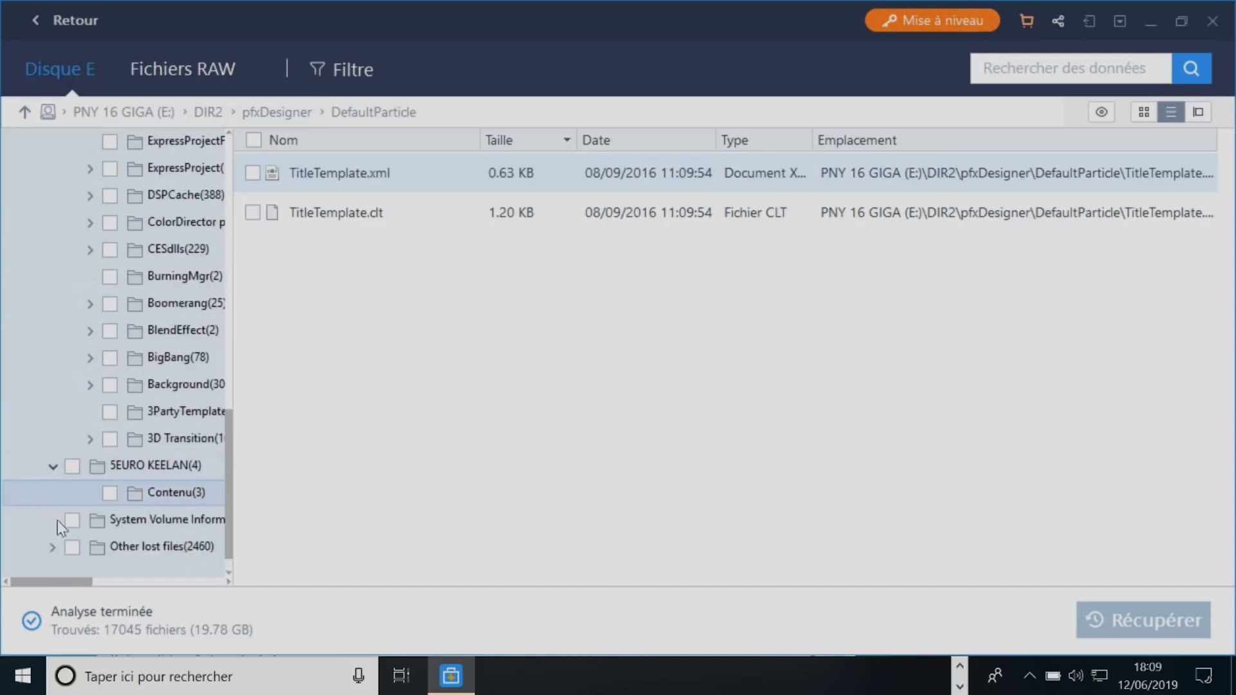
{"action": "left_click", "coordinate": [125, 500]}
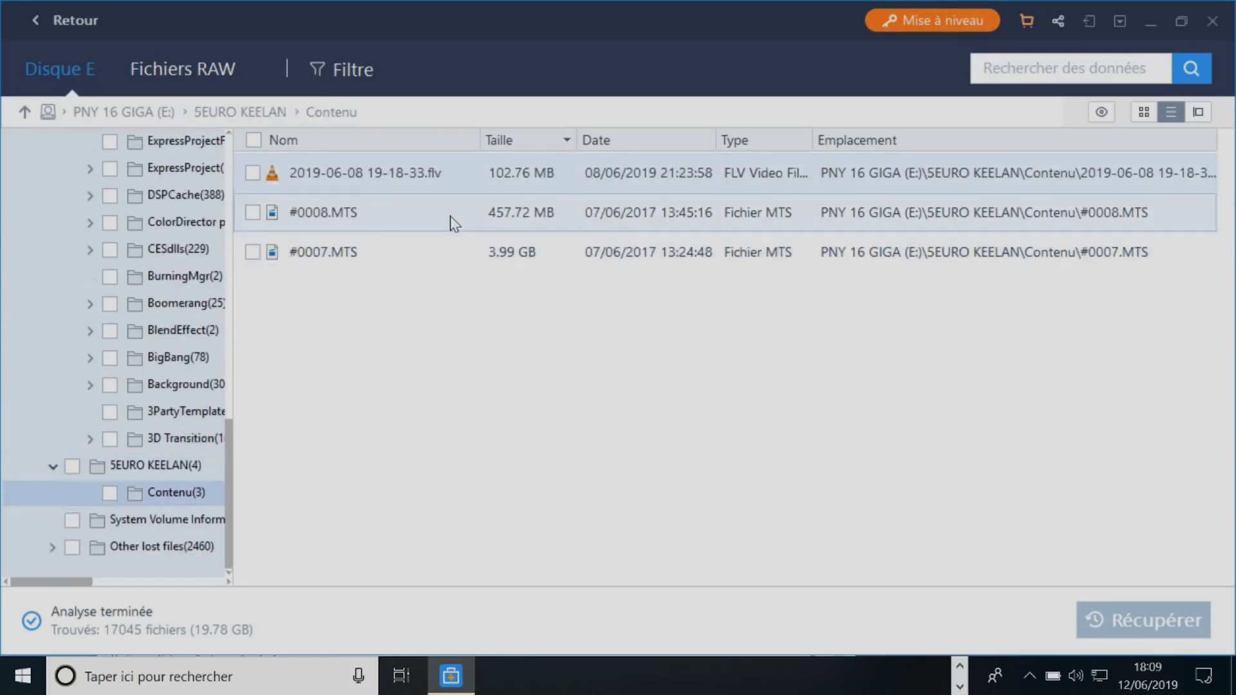
- Preview title_01_001-fs8.png from the DIR21 folder under Other lost files and close the preview
{"action": "left_click", "coordinate": [53, 547]}
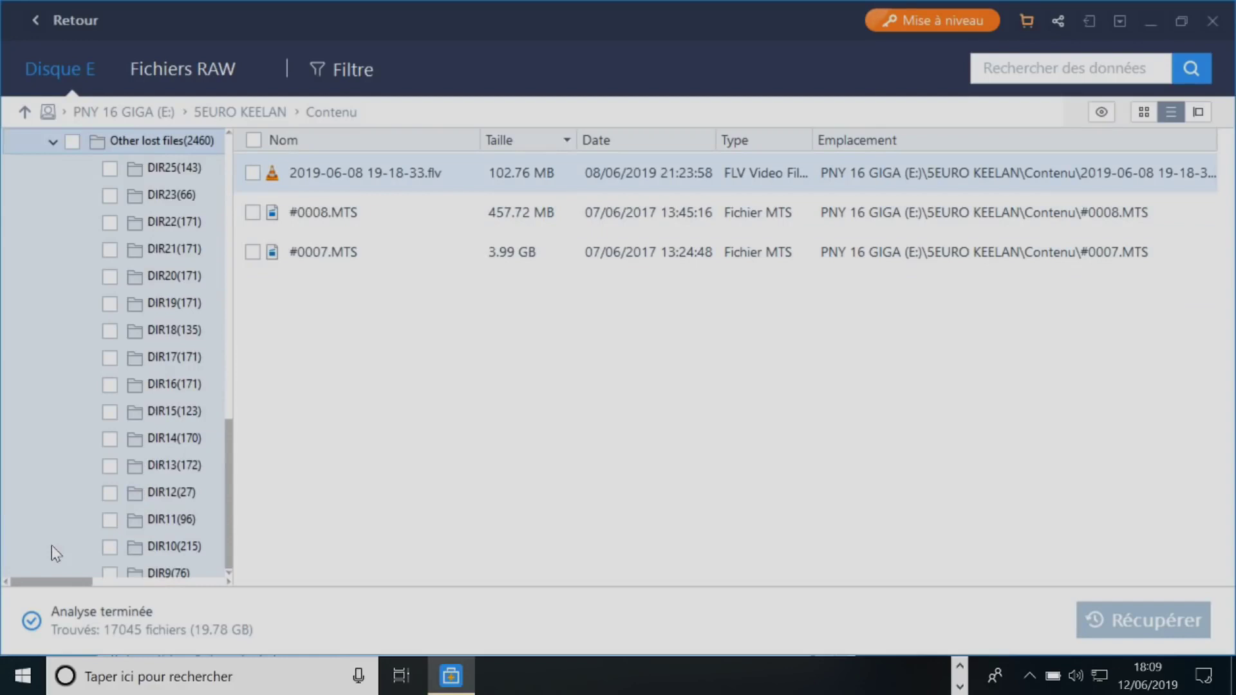
{"action": "left_click", "coordinate": [175, 260]}
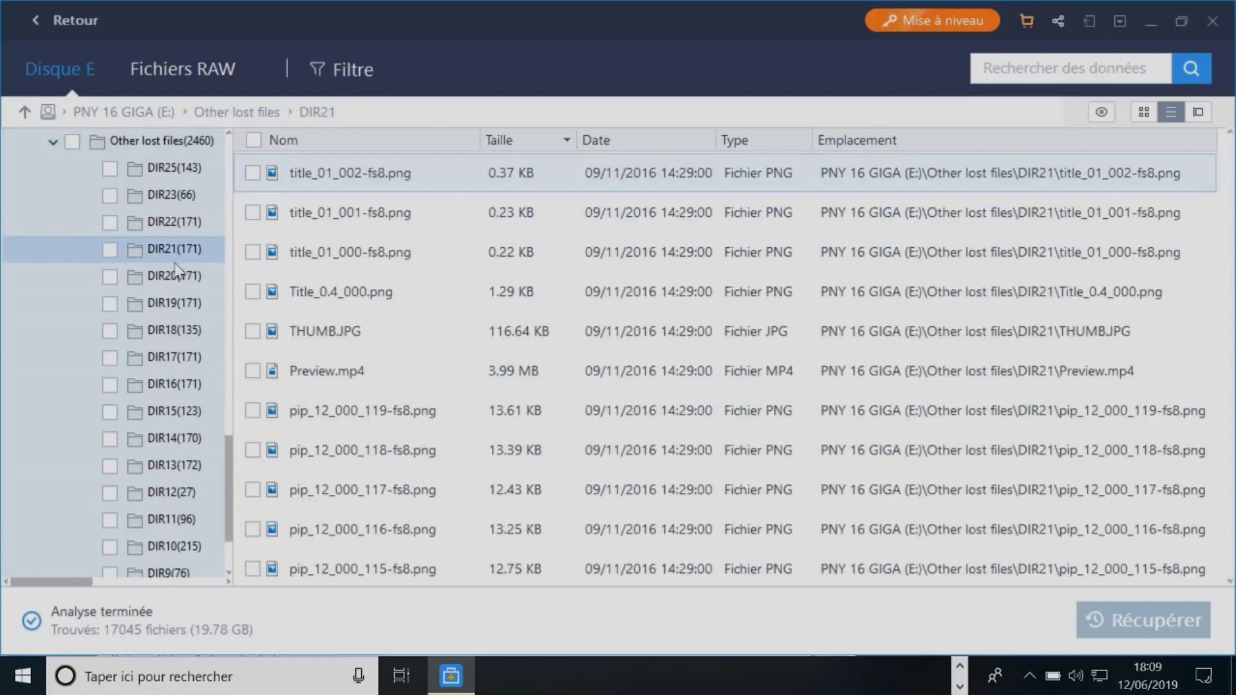
{"action": "double_click", "coordinate": [435, 225]}
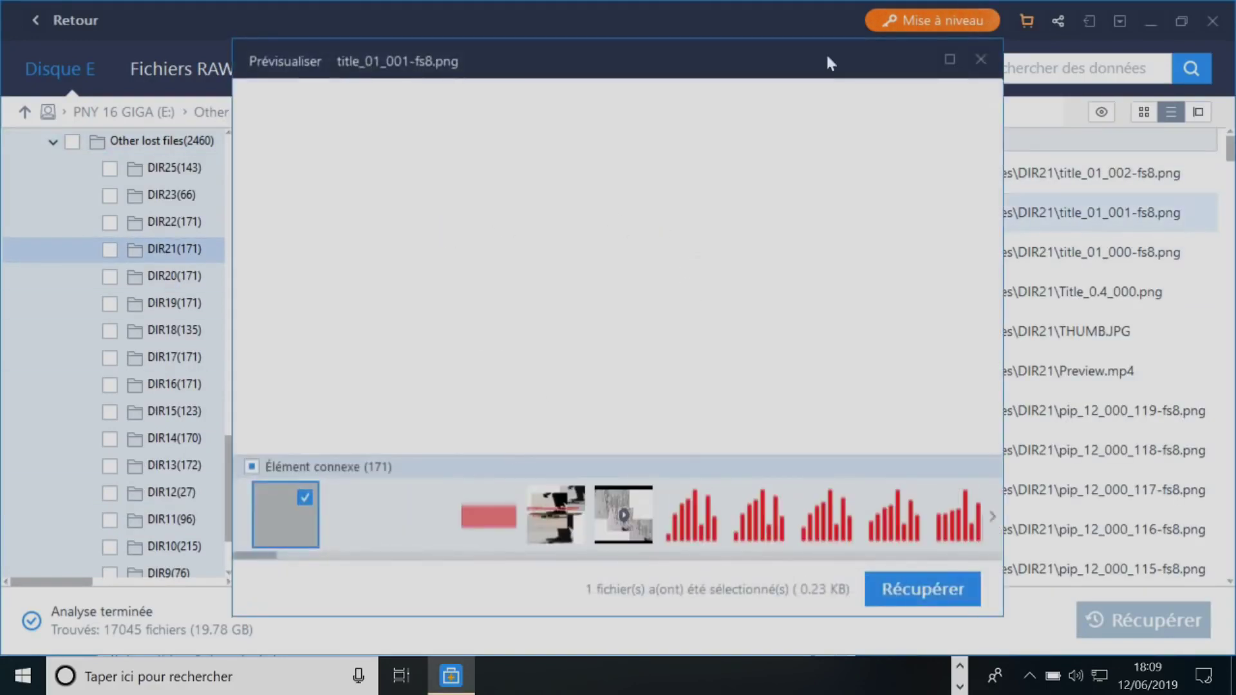
{"action": "left_click", "coordinate": [980, 59]}
- Preview the Good For You and Get Outside! MP3 files in the DIR0 folder, closing each preview
{"action": "scroll", "coordinate": [113, 468], "scroll_direction": "down", "scroll_amount": 2}
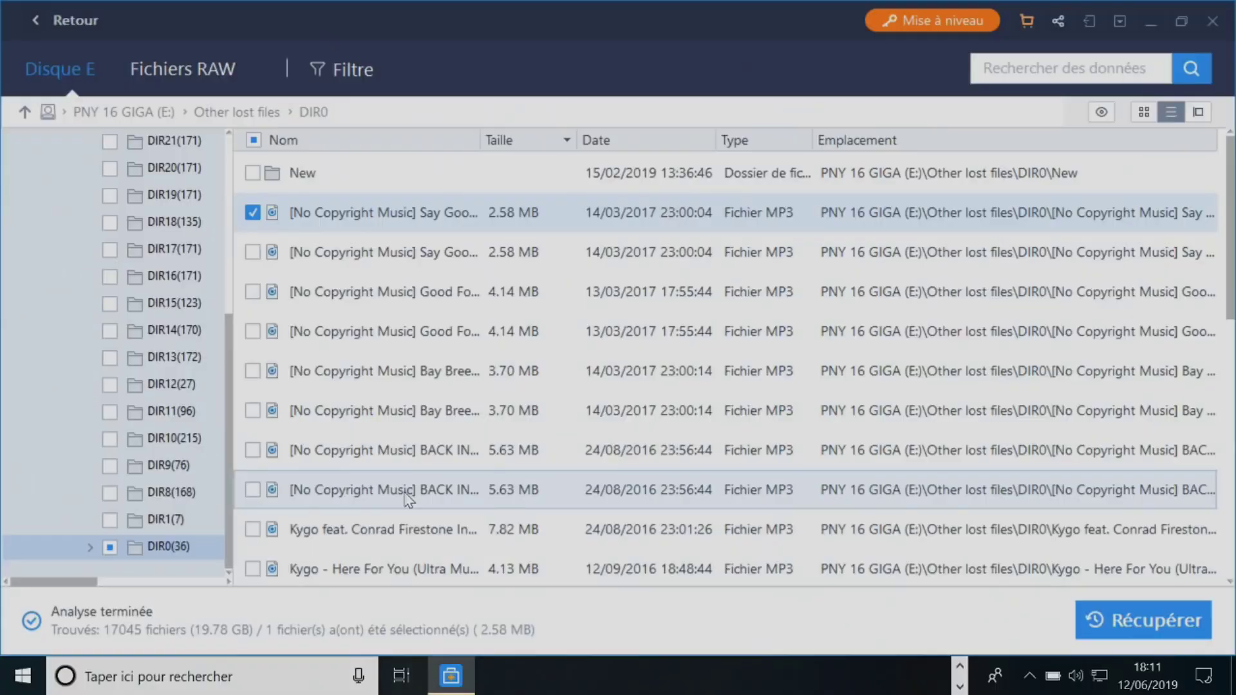
{"action": "double_click", "coordinate": [541, 281]}
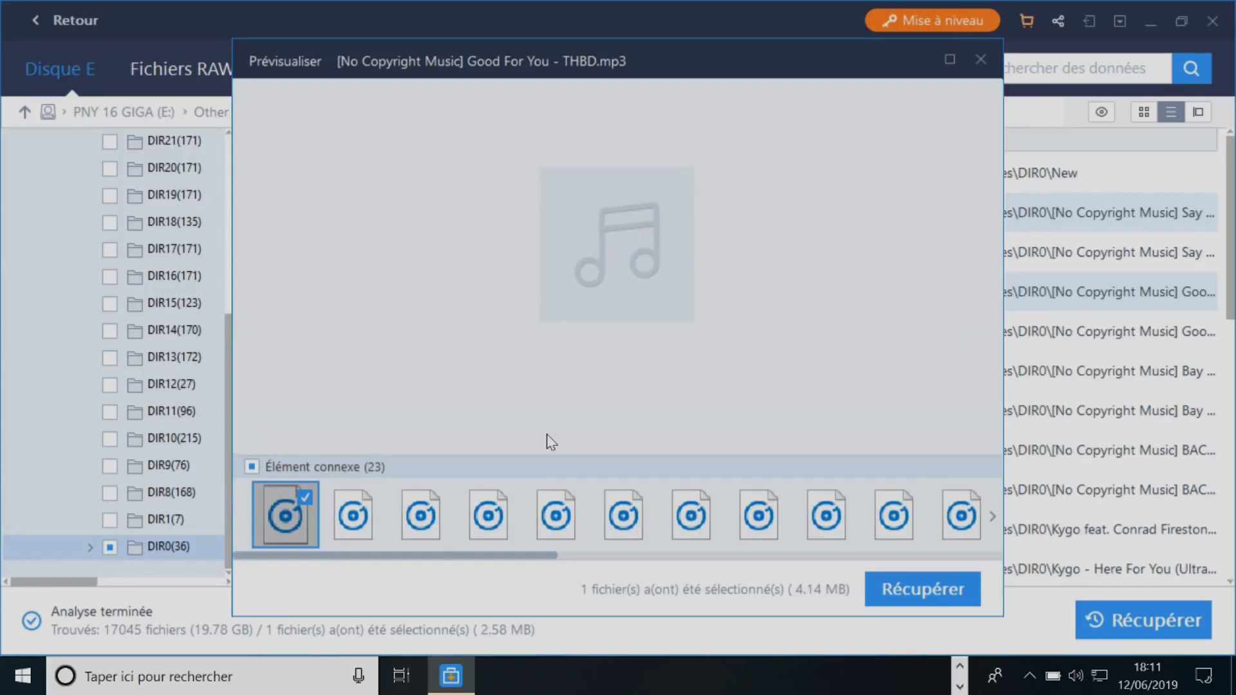
{"action": "left_click", "coordinate": [982, 58]}
{"action": "scroll", "coordinate": [536, 411], "scroll_direction": "down", "scroll_amount": 3}
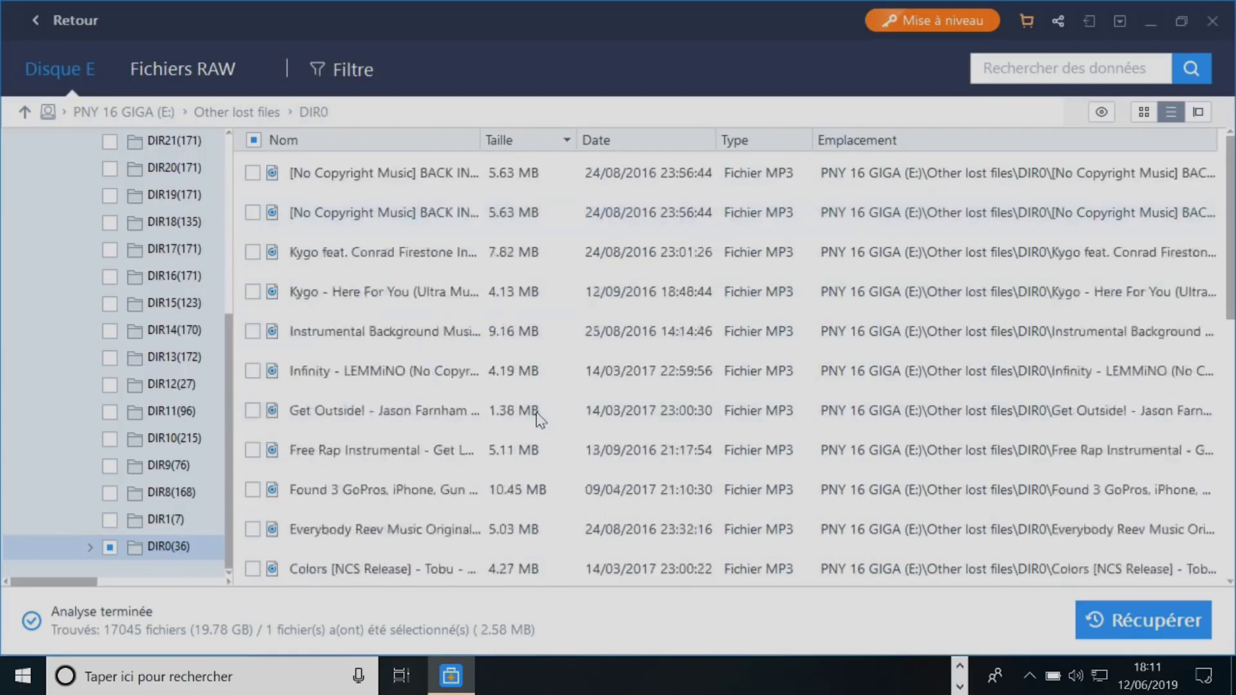
{"action": "double_click", "coordinate": [438, 343]}
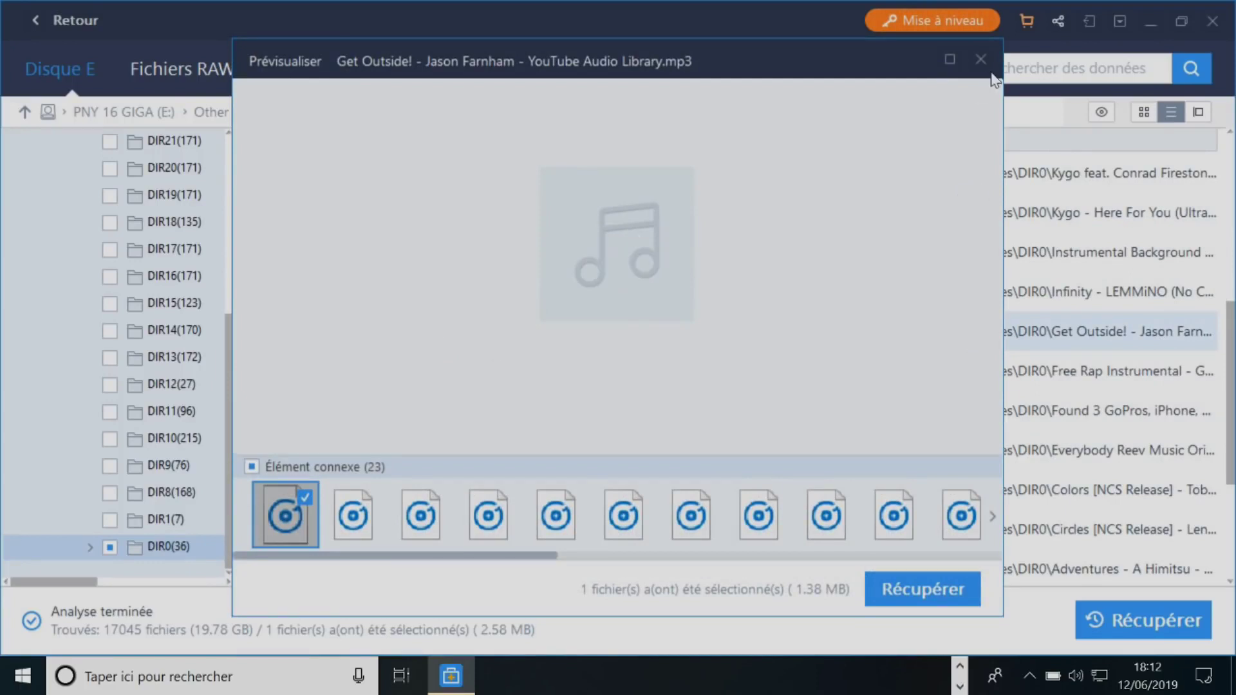
{"action": "left_click", "coordinate": [972, 57]}
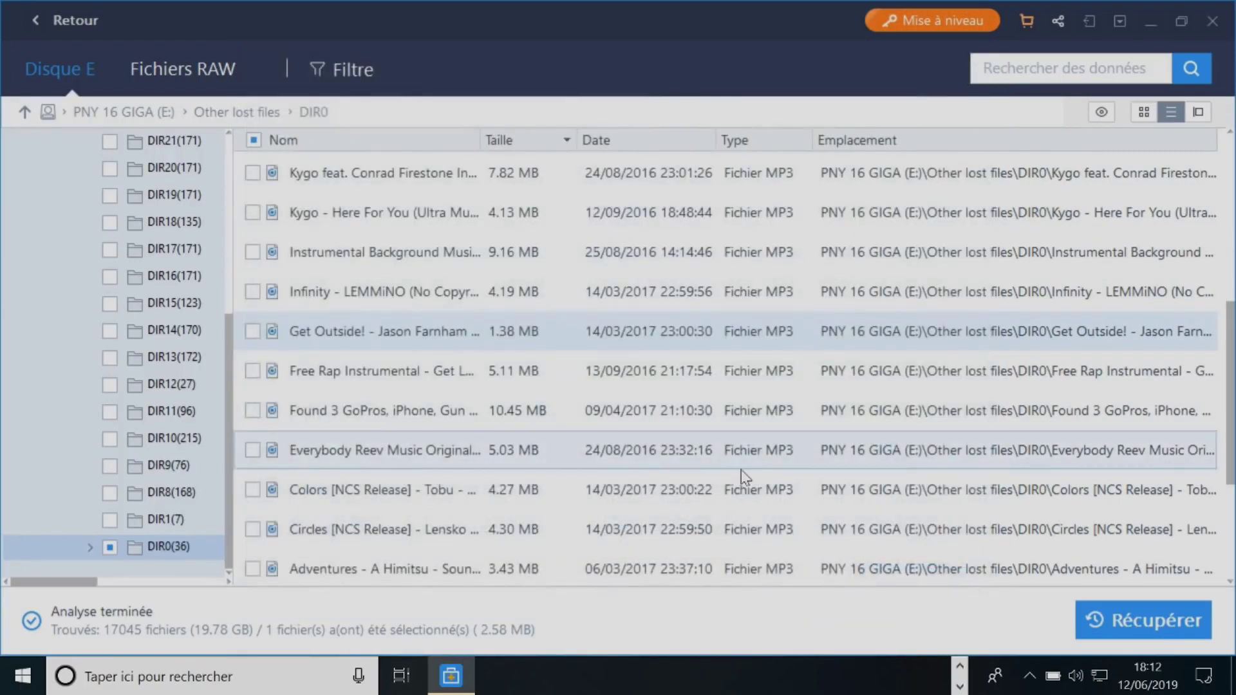
- Deselect the [No Copyright Music] Say Goo... file in DIR0 and select the first [No Copyright Music] BACK IN... MP3 instead
{"action": "scroll", "coordinate": [598, 436], "scroll_direction": "down", "scroll_amount": 1}
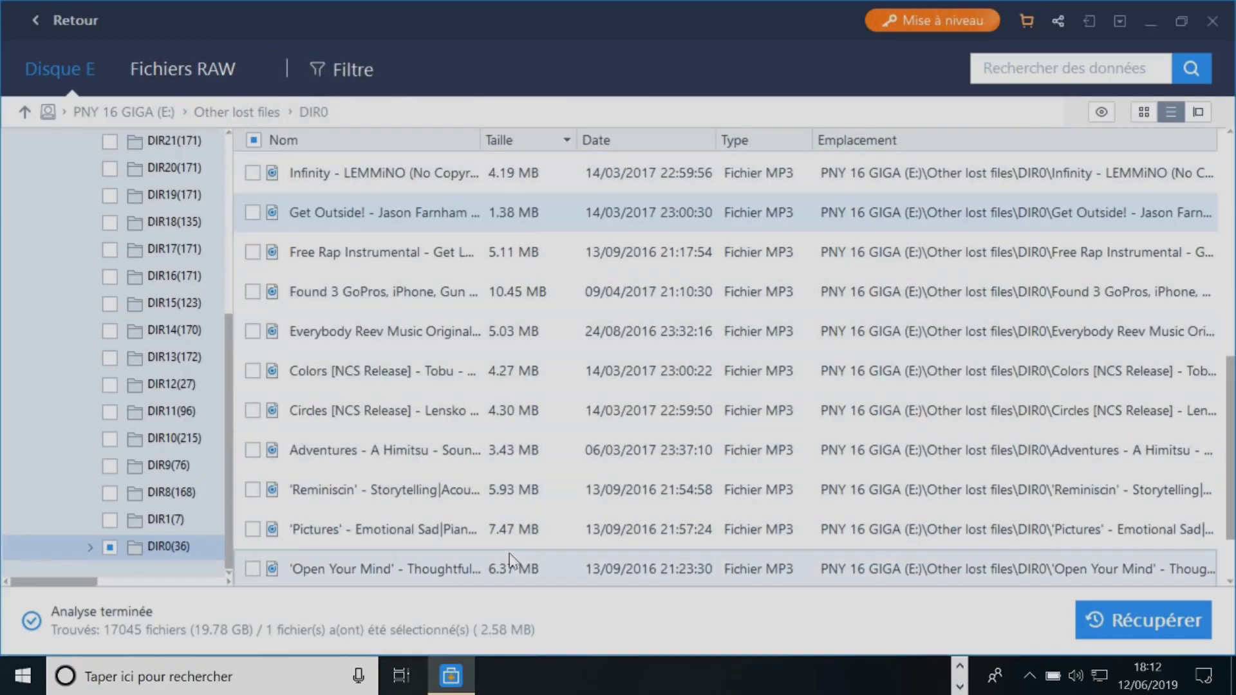
{"action": "scroll", "coordinate": [512, 561], "scroll_direction": "up", "scroll_amount": 5}
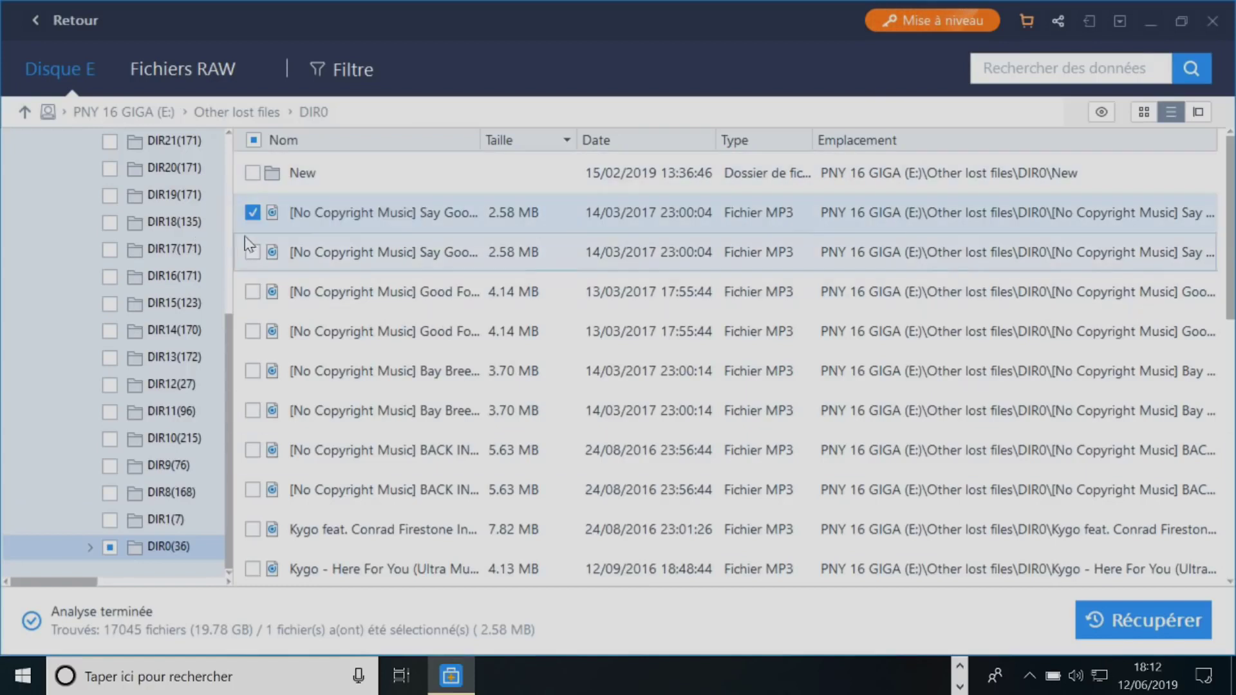
{"action": "left_click", "coordinate": [253, 212]}
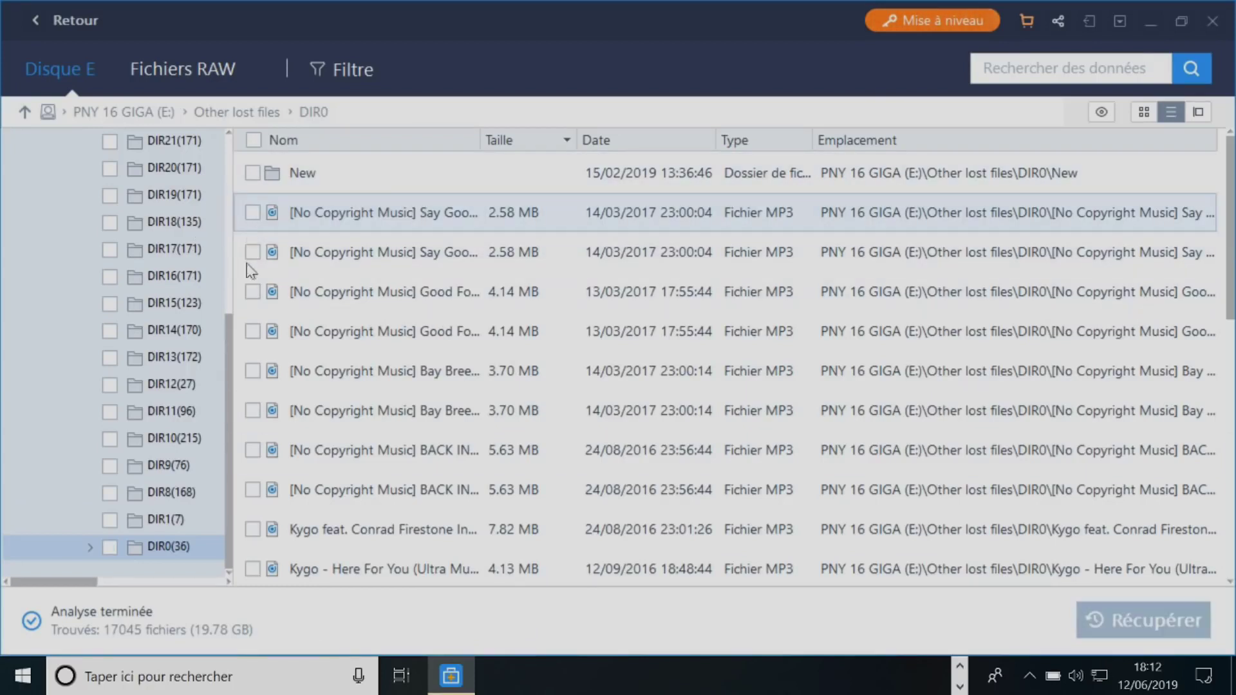
{"action": "left_click", "coordinate": [252, 450]}
- Recover the selected MP3 to the PNY 16 GIGA (E:) drive, agreeing to save on the original disk
{"action": "left_click", "coordinate": [1143, 620]}
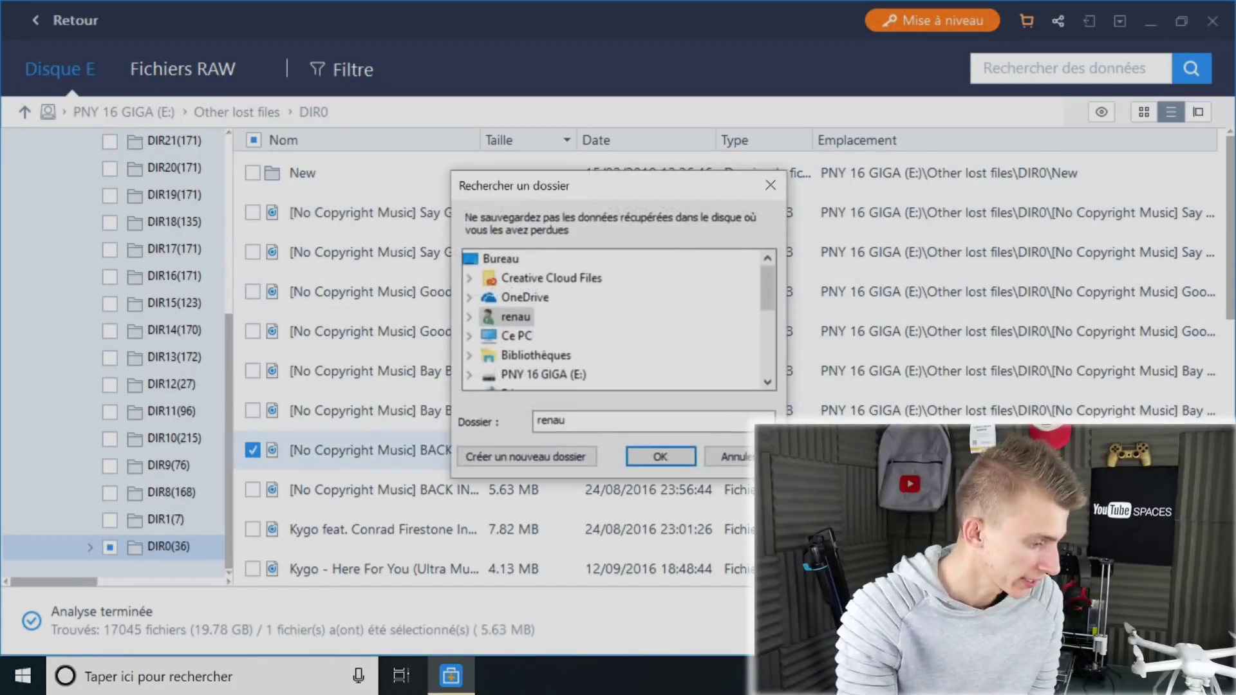
{"action": "left_click", "coordinate": [493, 260]}
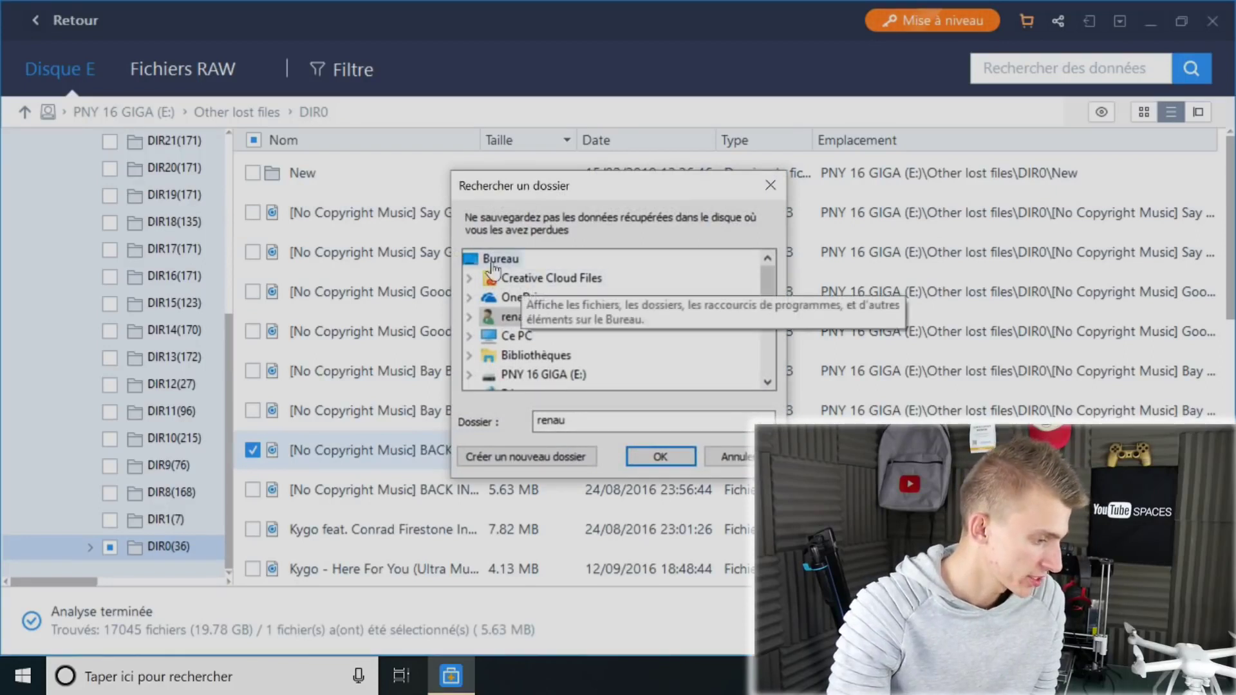
{"action": "scroll", "coordinate": [512, 344], "scroll_direction": "down", "scroll_amount": 3}
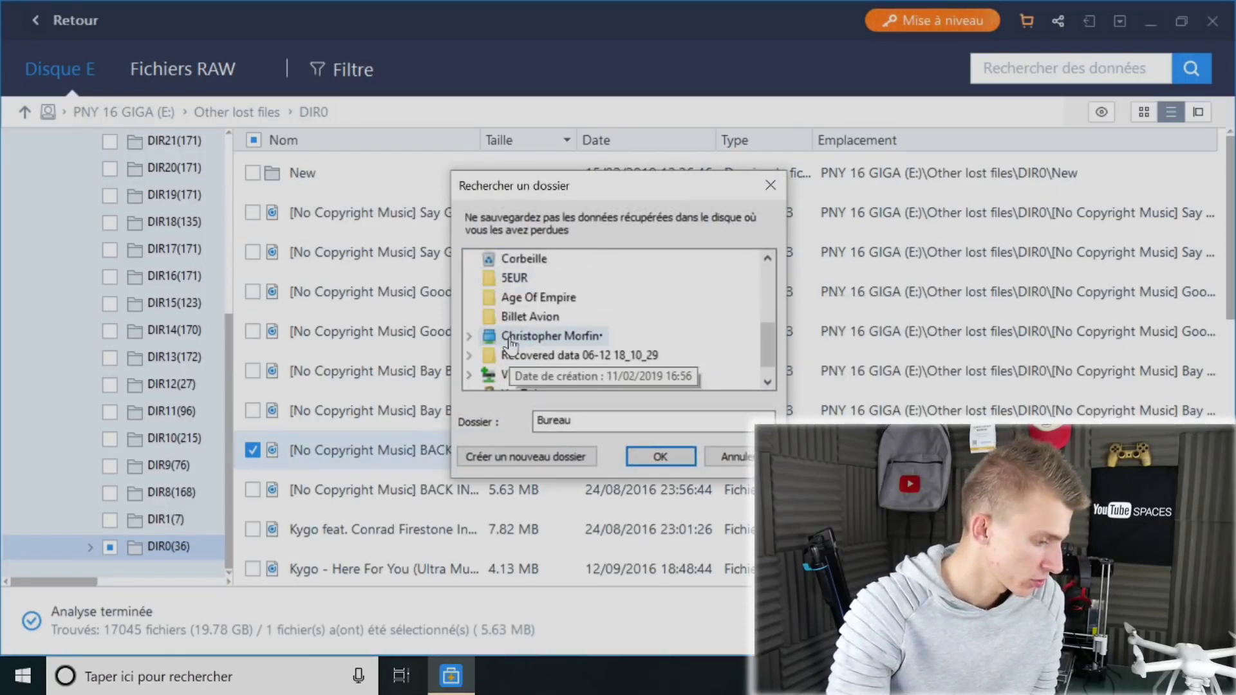
{"action": "scroll", "coordinate": [512, 344], "scroll_direction": "up", "scroll_amount": 1}
{"action": "left_click", "coordinate": [493, 271]}
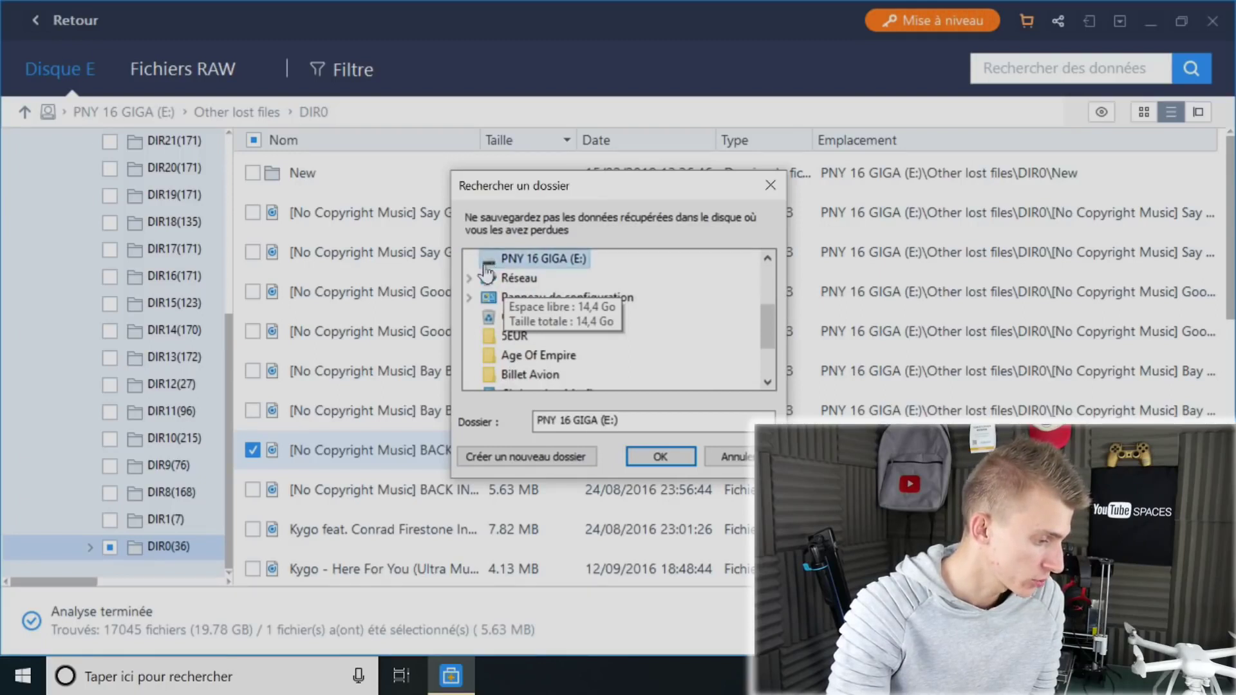
{"action": "left_click", "coordinate": [660, 456]}
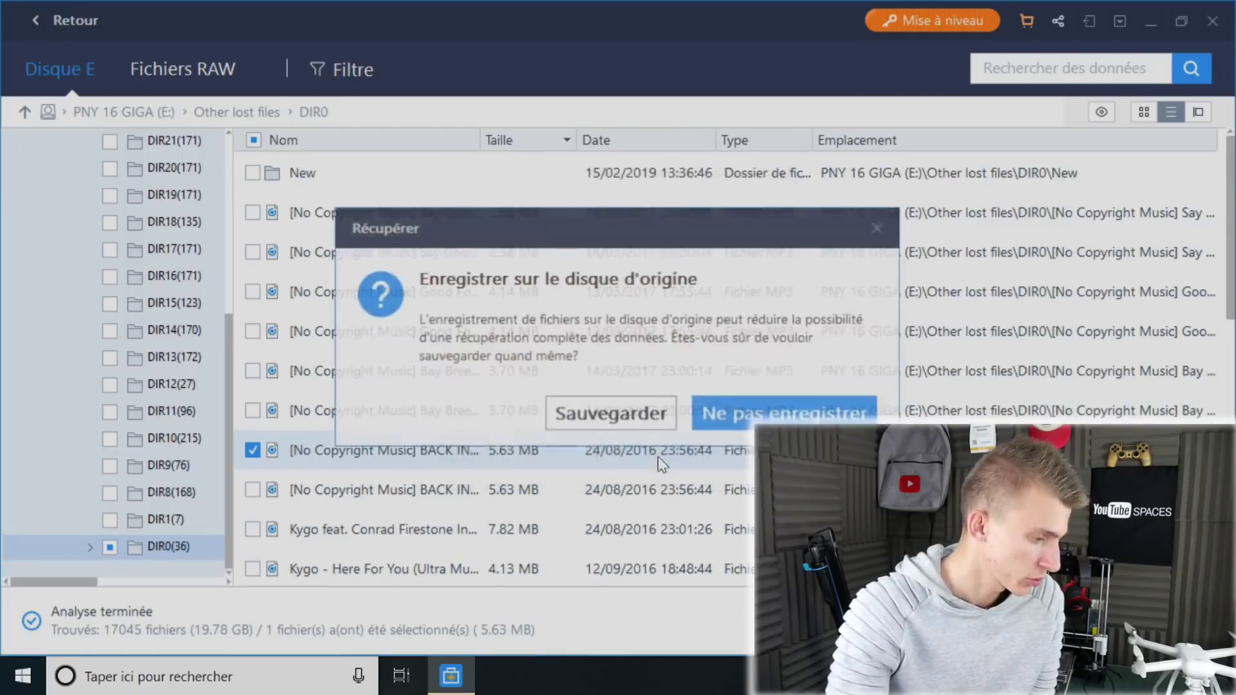
{"action": "left_click", "coordinate": [649, 420]}
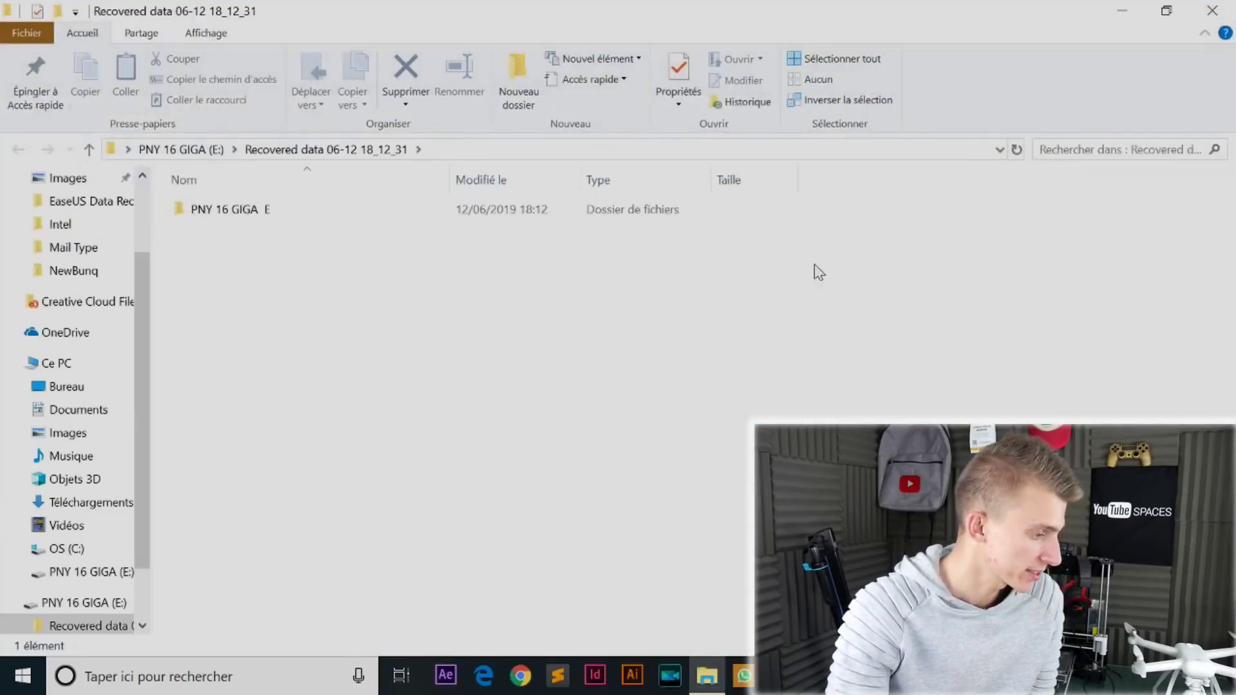
- Play the recovered MP3 from the PNY 16 GIGA E, Other lost files, DIR0 folder and close the music player
{"action": "double_click", "coordinate": [390, 217]}
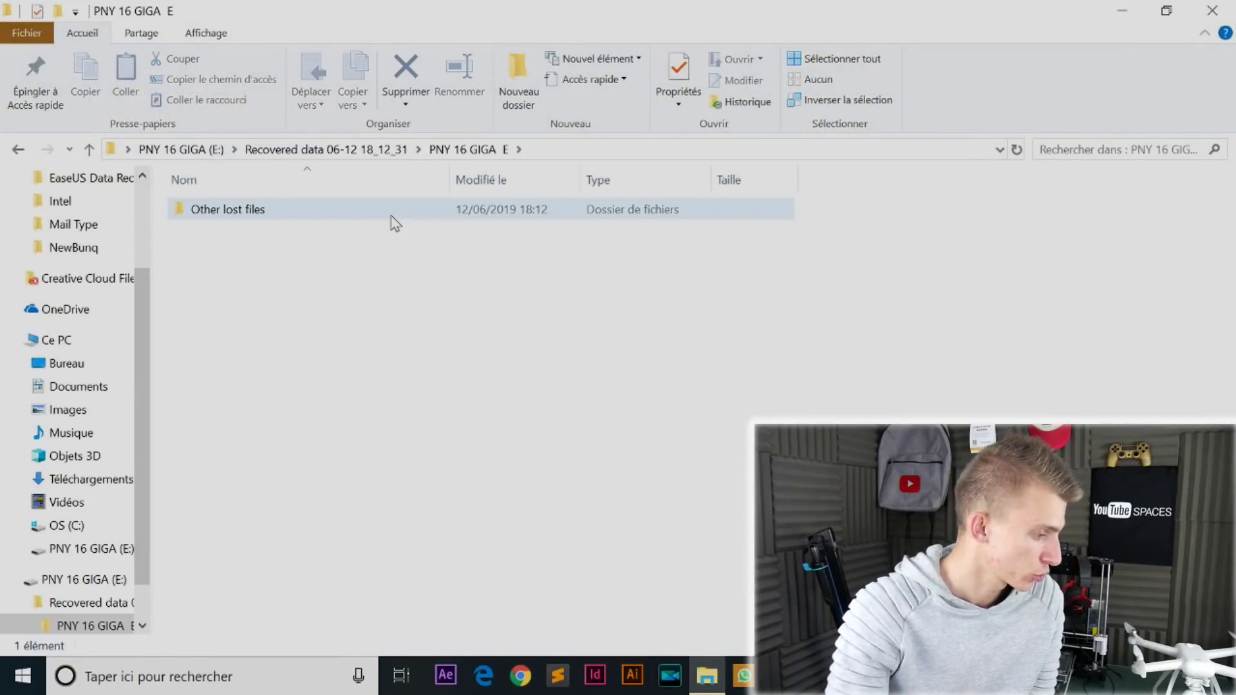
{"action": "double_click", "coordinate": [391, 217]}
{"action": "double_click", "coordinate": [391, 217]}
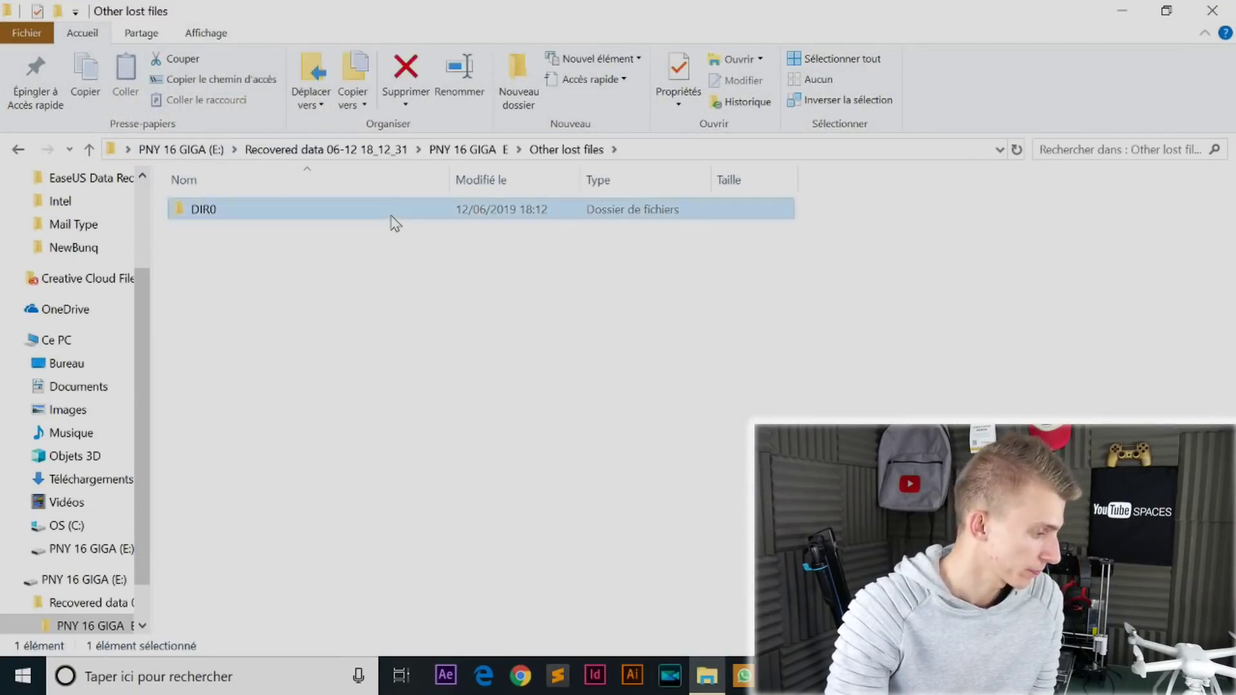
{"action": "double_click", "coordinate": [392, 217]}
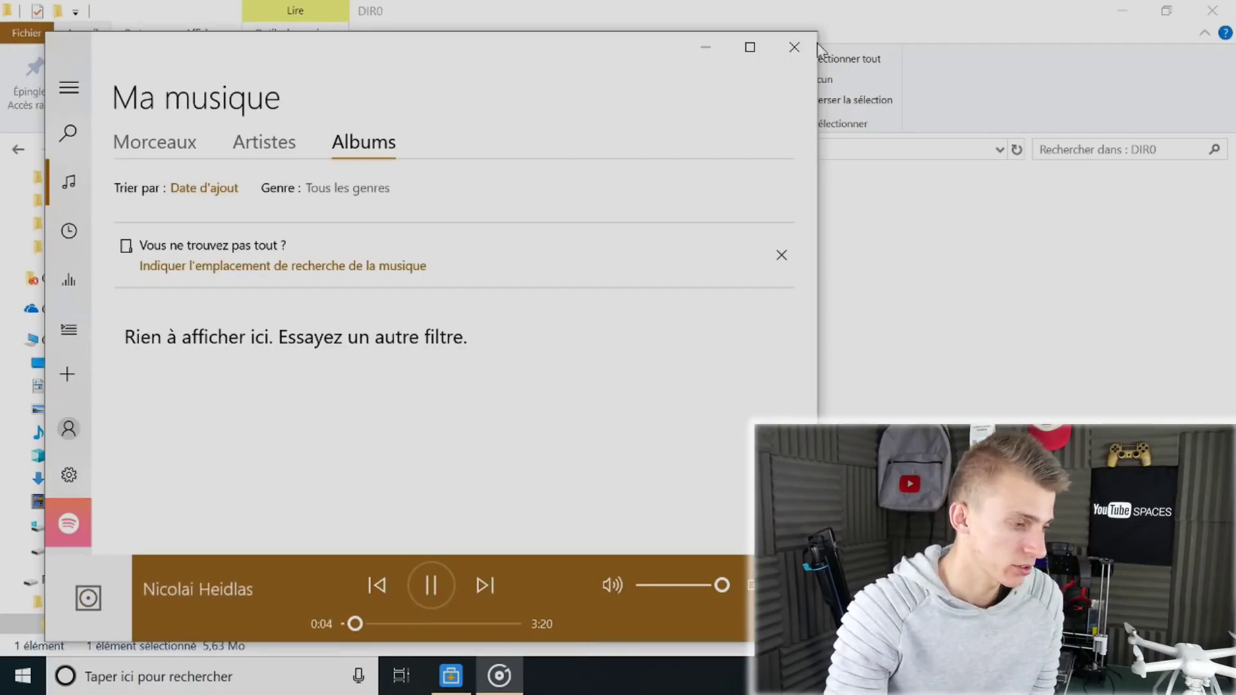
{"action": "left_click", "coordinate": [794, 47]}
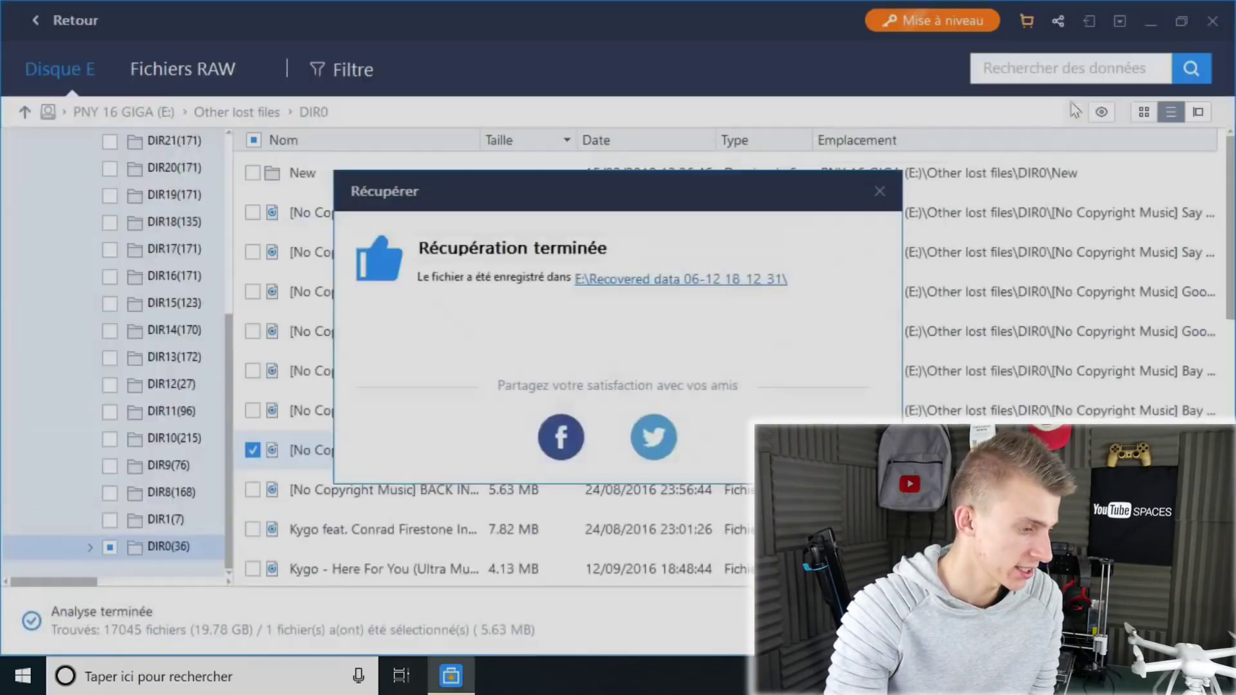
- Close the recovery completion dialog and preview title_04_1628-fs8.png from the DIR15 folder
{"action": "left_click", "coordinate": [879, 192]}
{"action": "left_click", "coordinate": [197, 315]}
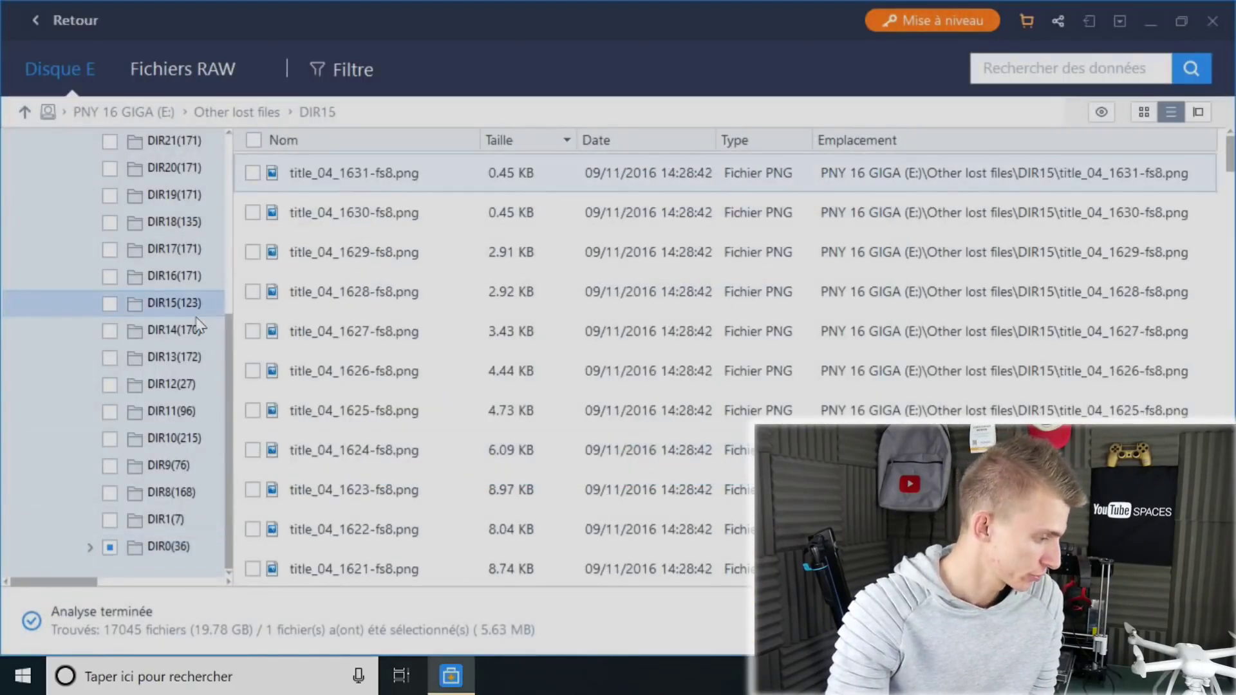
{"action": "double_click", "coordinate": [462, 291]}
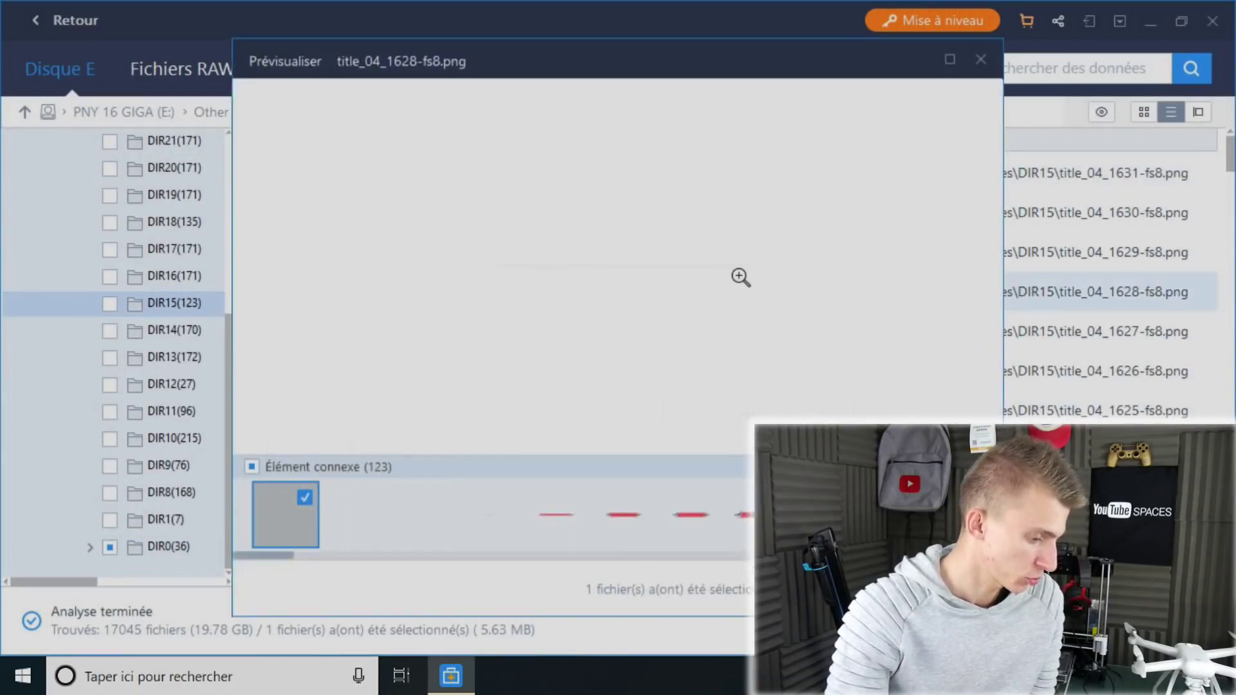
- Close the open preview, browse the DIR11 folder, and preview title_01_170-fs8.png from the DIR22 folder before closing it
{"action": "left_click", "coordinate": [978, 62]}
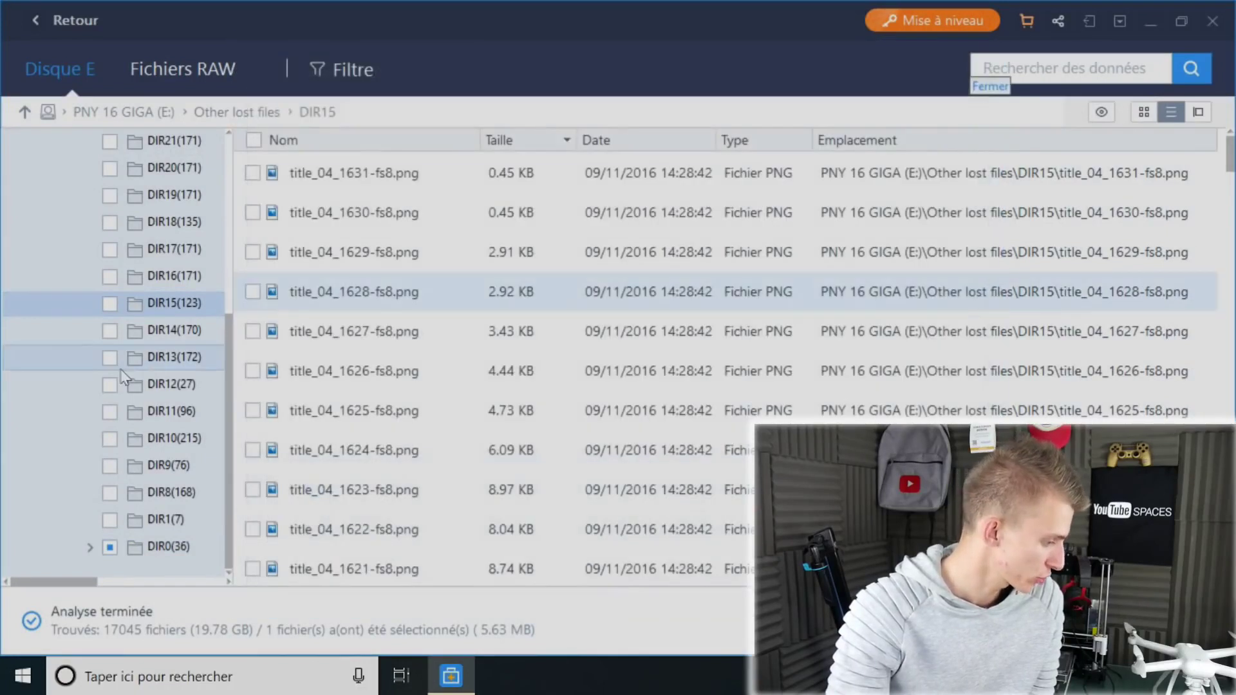
{"action": "left_click", "coordinate": [171, 410]}
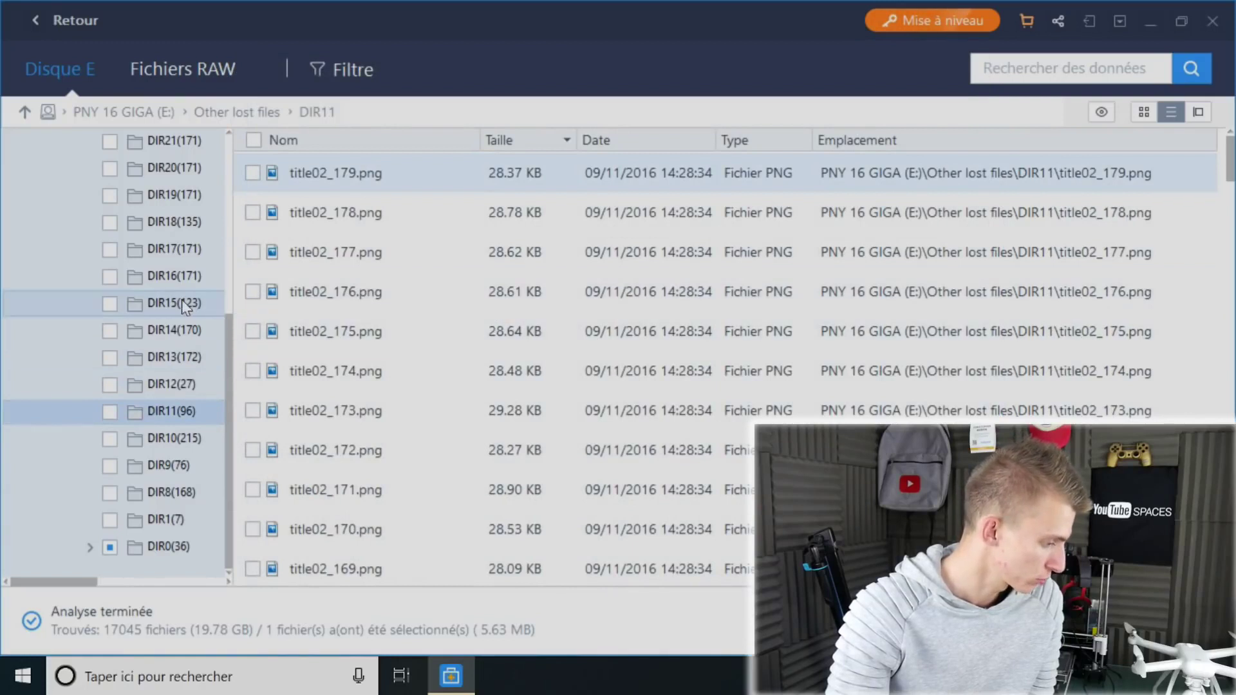
{"action": "scroll", "coordinate": [161, 309], "scroll_direction": "up", "scroll_amount": 5}
{"action": "left_click", "coordinate": [174, 356]}
{"action": "double_click", "coordinate": [348, 291]}
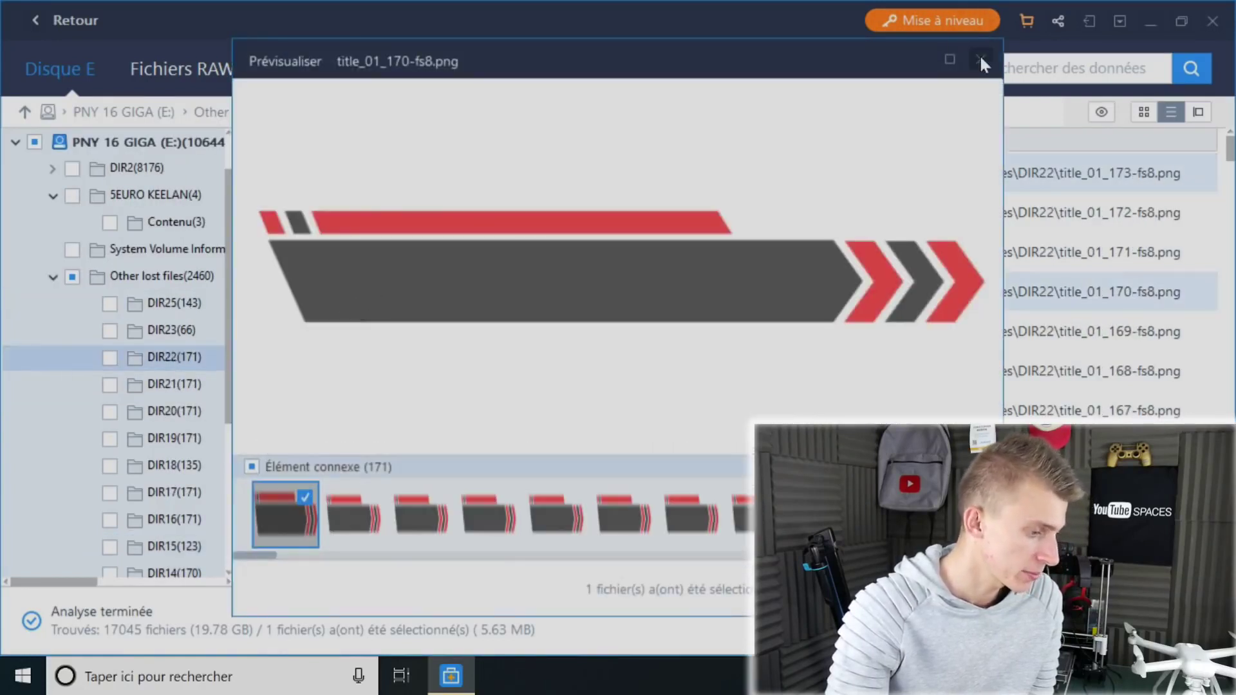
{"action": "left_click", "coordinate": [979, 57]}
- Look through the file lists of the DIR15, DIR19 and DIR22 folders
{"action": "left_click", "coordinate": [174, 546]}
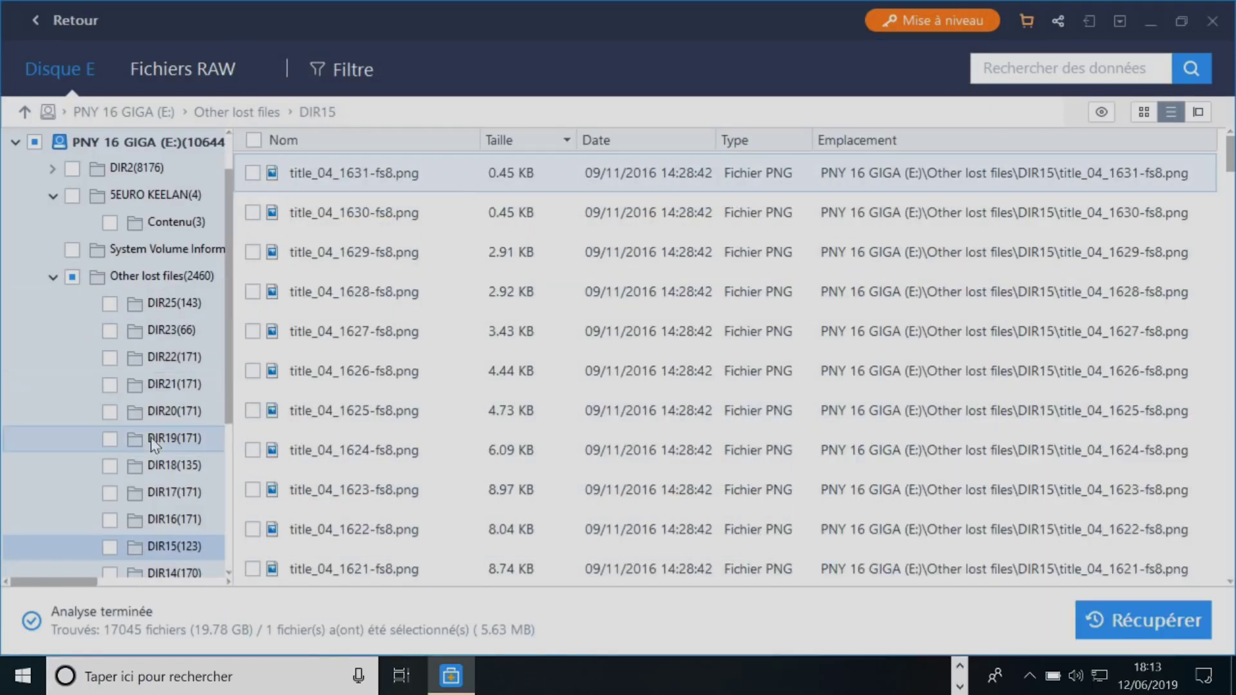
{"action": "left_click", "coordinate": [174, 437]}
{"action": "left_click", "coordinate": [177, 360]}
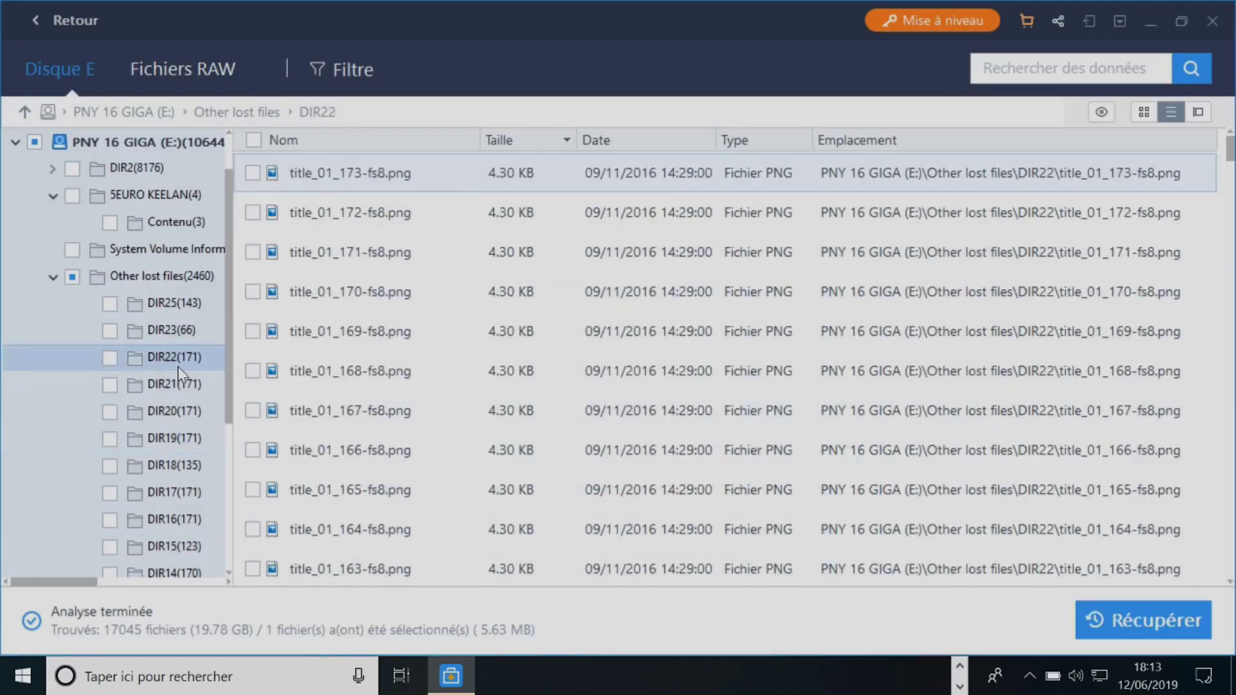
{"action": "scroll", "coordinate": [177, 365], "scroll_direction": "up", "scroll_amount": 1}
{"action": "left_click", "coordinate": [174, 277]}
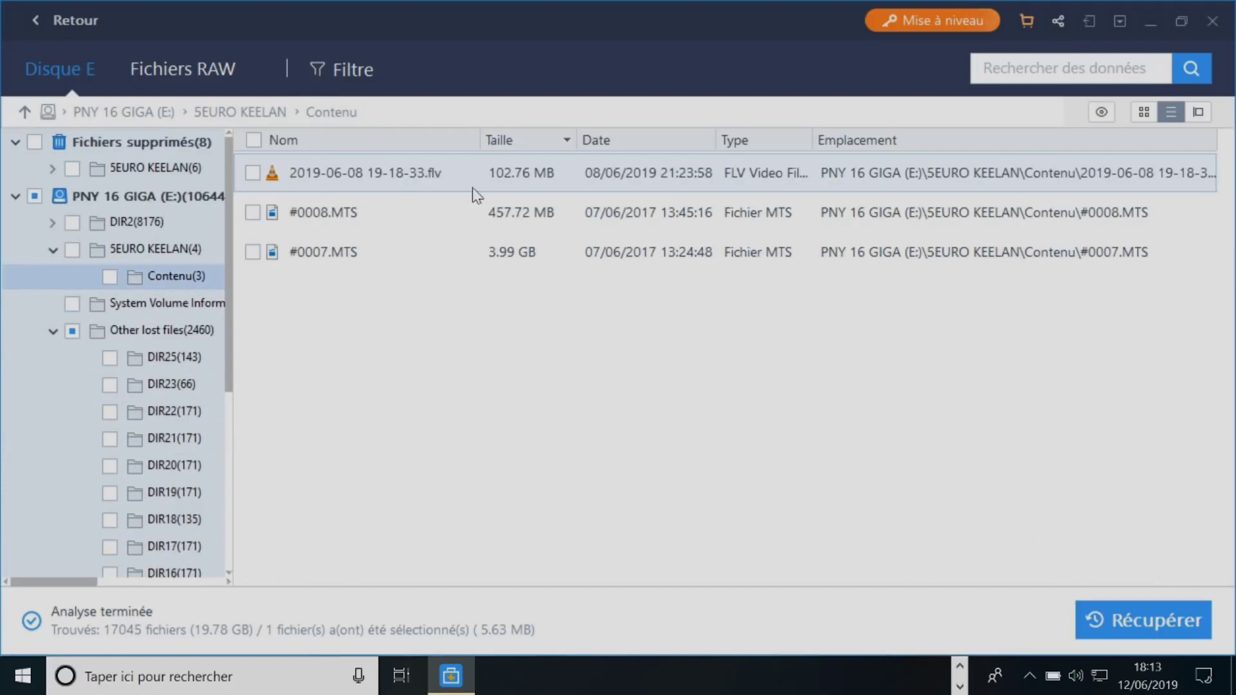
{"action": "double_click", "coordinate": [474, 190]}
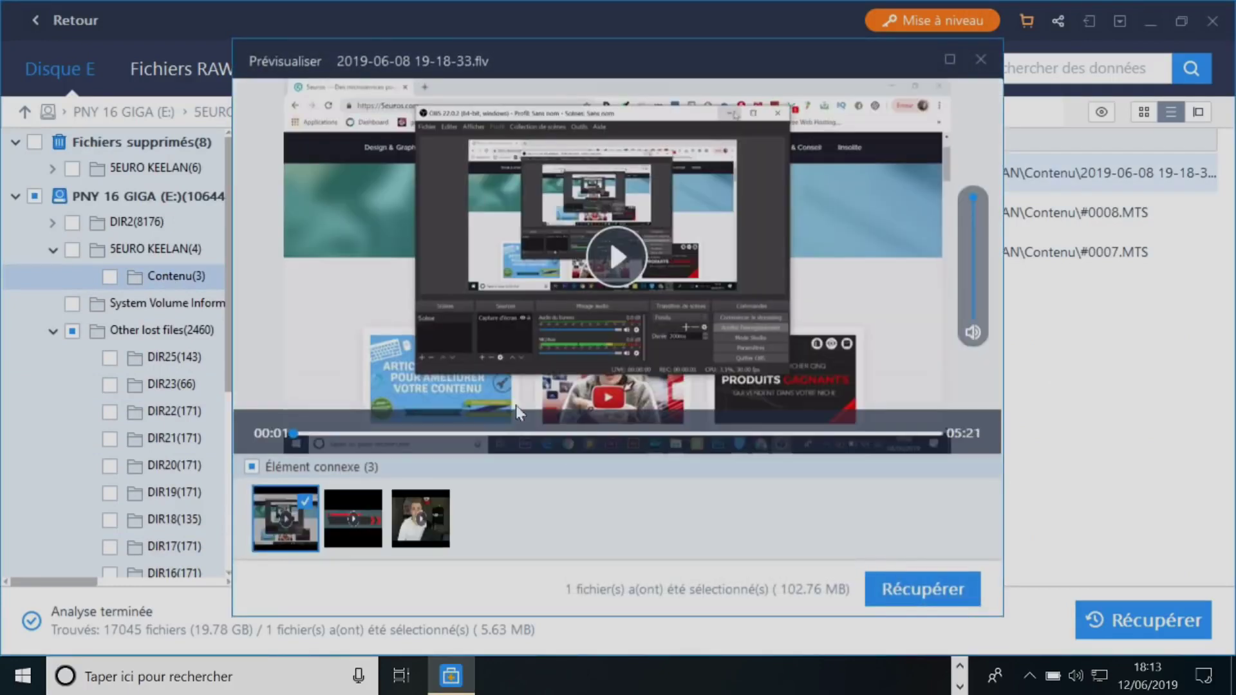
{"action": "left_click", "coordinate": [506, 433]}
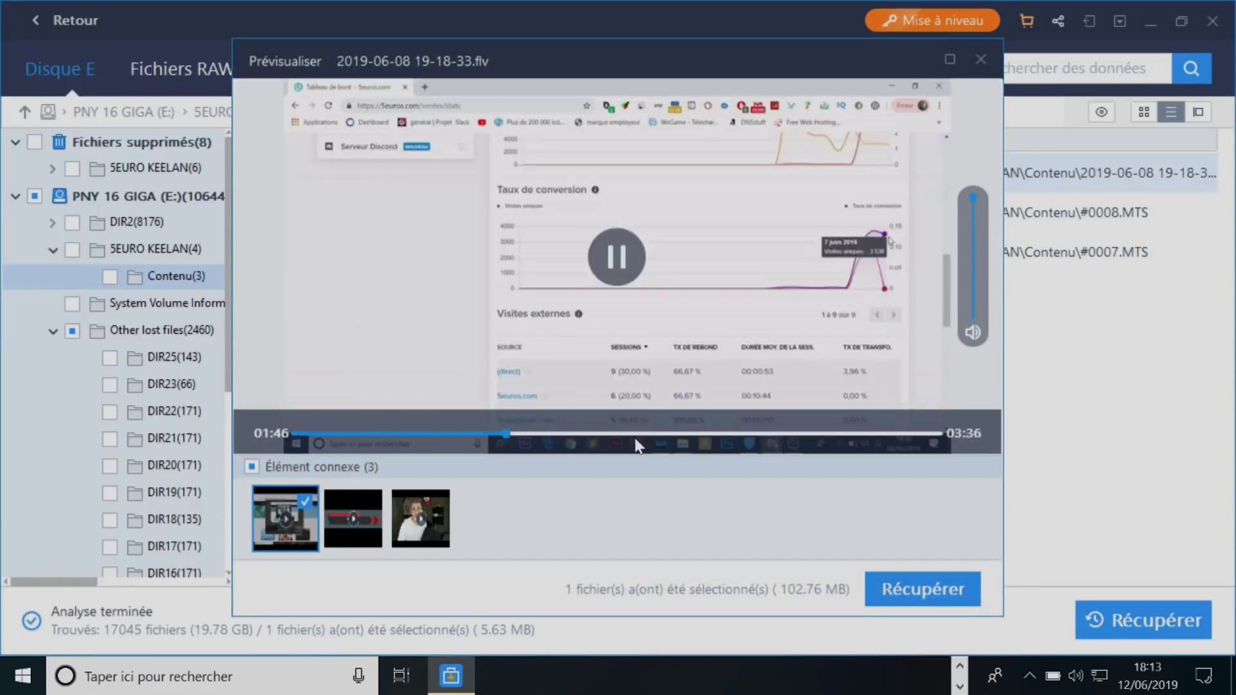
{"action": "left_click", "coordinate": [581, 425]}
- Preview the related #0007.MTS video at about 11:10 and 05:16, pausing playback after each jump
{"action": "left_click", "coordinate": [420, 518]}
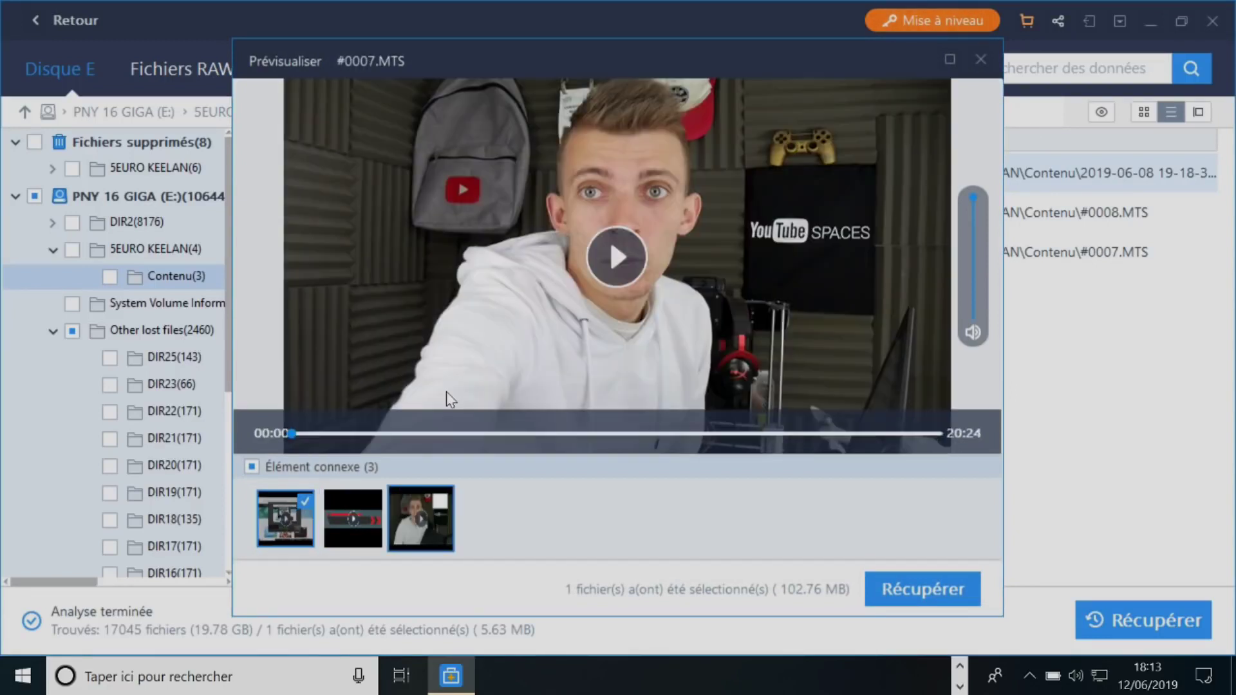
{"action": "left_click", "coordinate": [650, 433]}
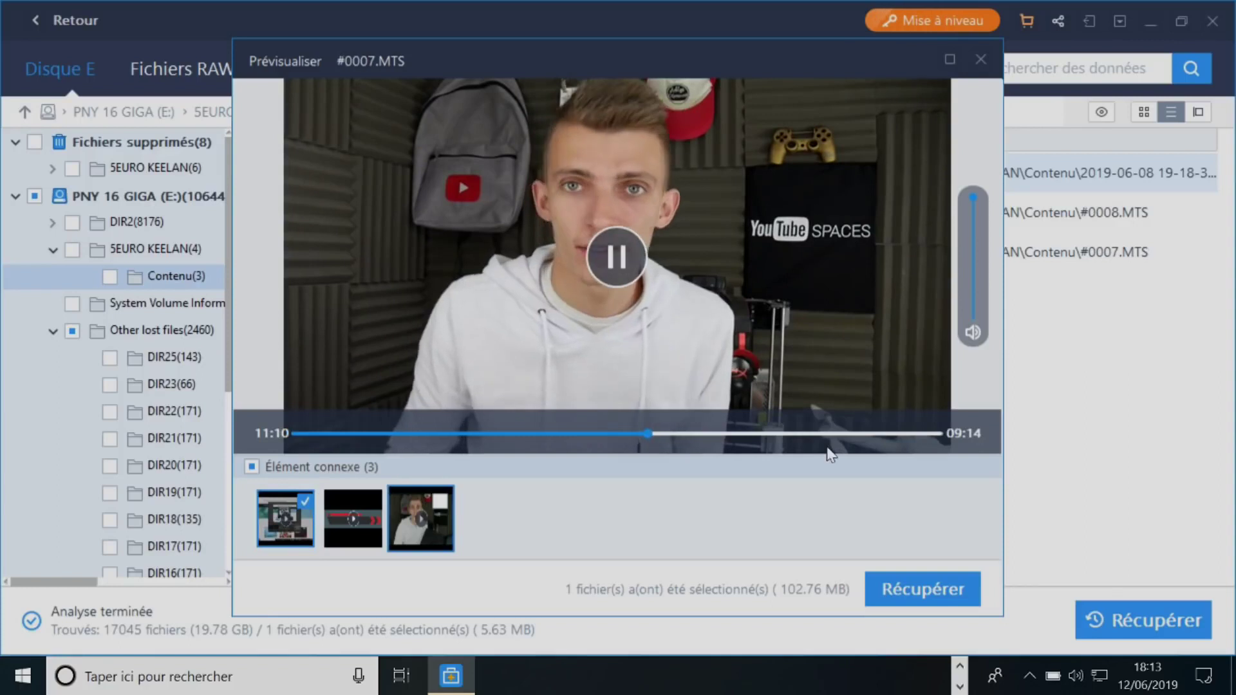
{"action": "left_click", "coordinate": [632, 385]}
{"action": "left_click", "coordinate": [463, 440]}
{"action": "left_click", "coordinate": [614, 418]}
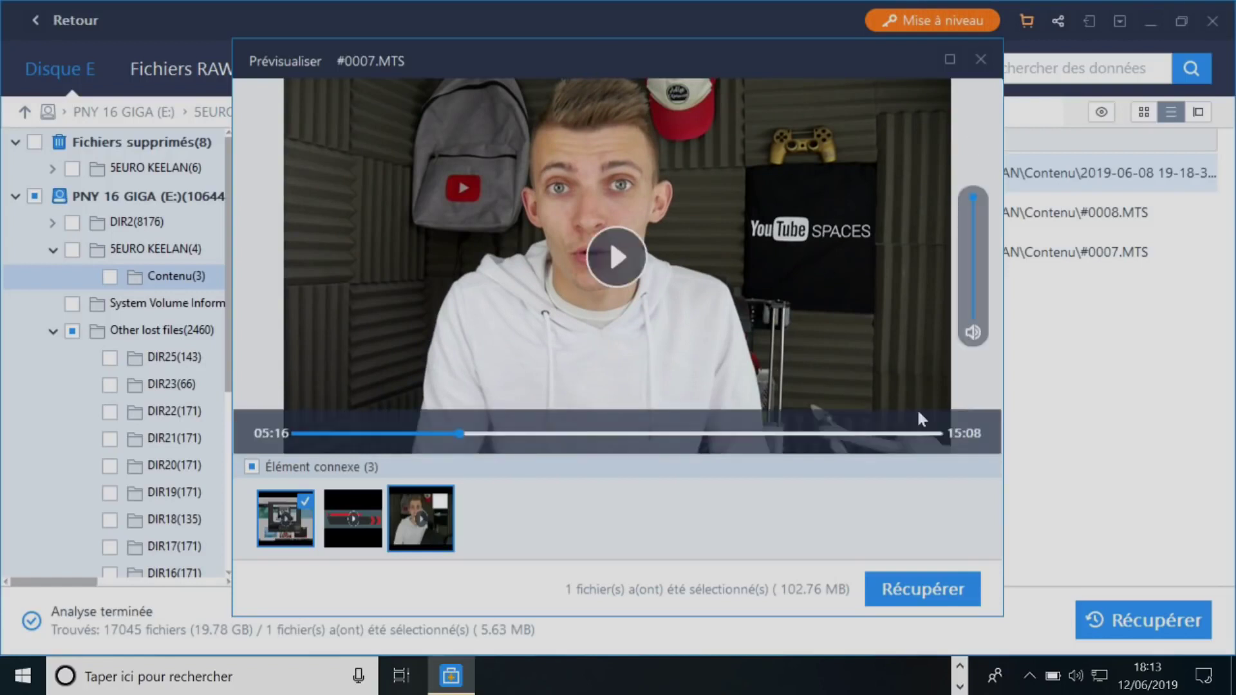
{"action": "left_click", "coordinate": [904, 598]}
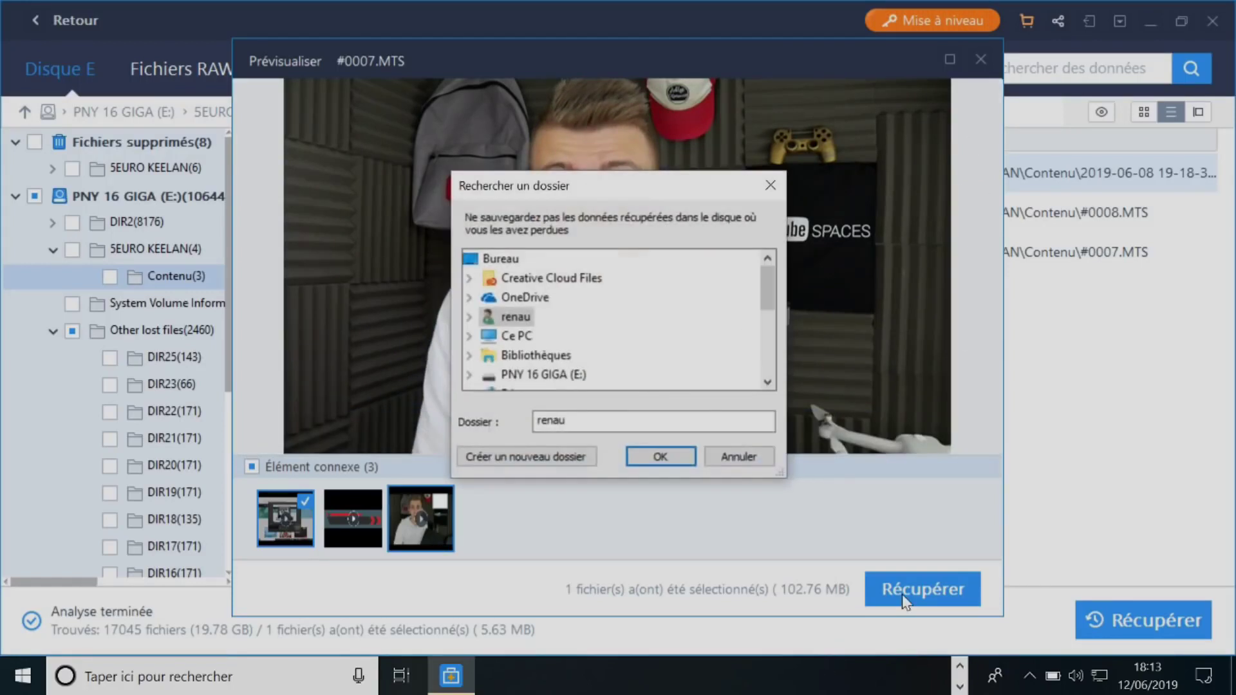
{"action": "scroll", "coordinate": [494, 359], "scroll_direction": "down", "scroll_amount": 1}
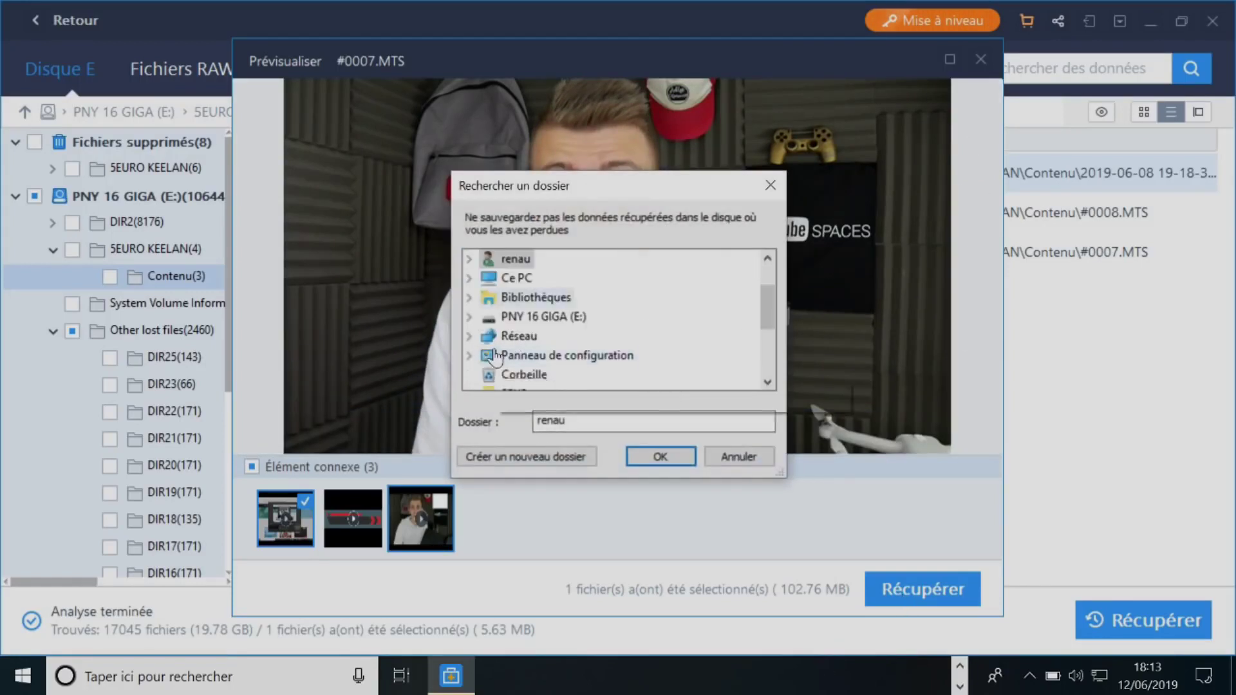
{"action": "left_click", "coordinate": [532, 317]}
{"action": "left_click", "coordinate": [660, 456]}
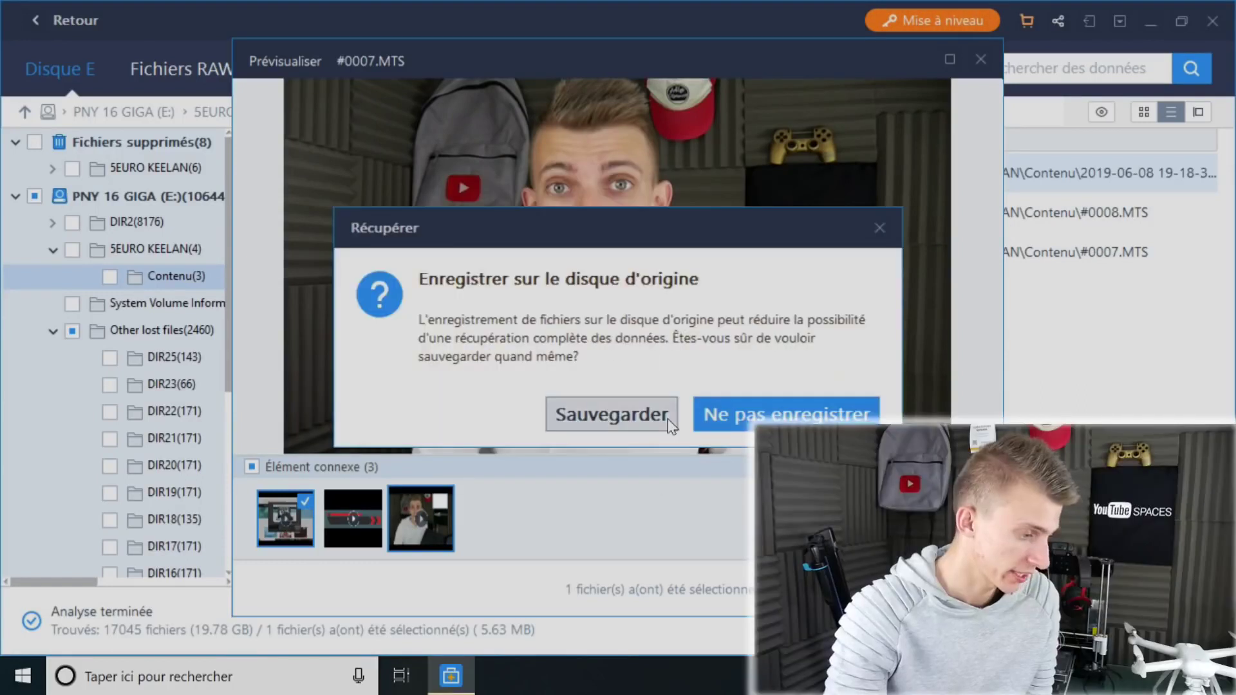
{"action": "left_click", "coordinate": [664, 419]}
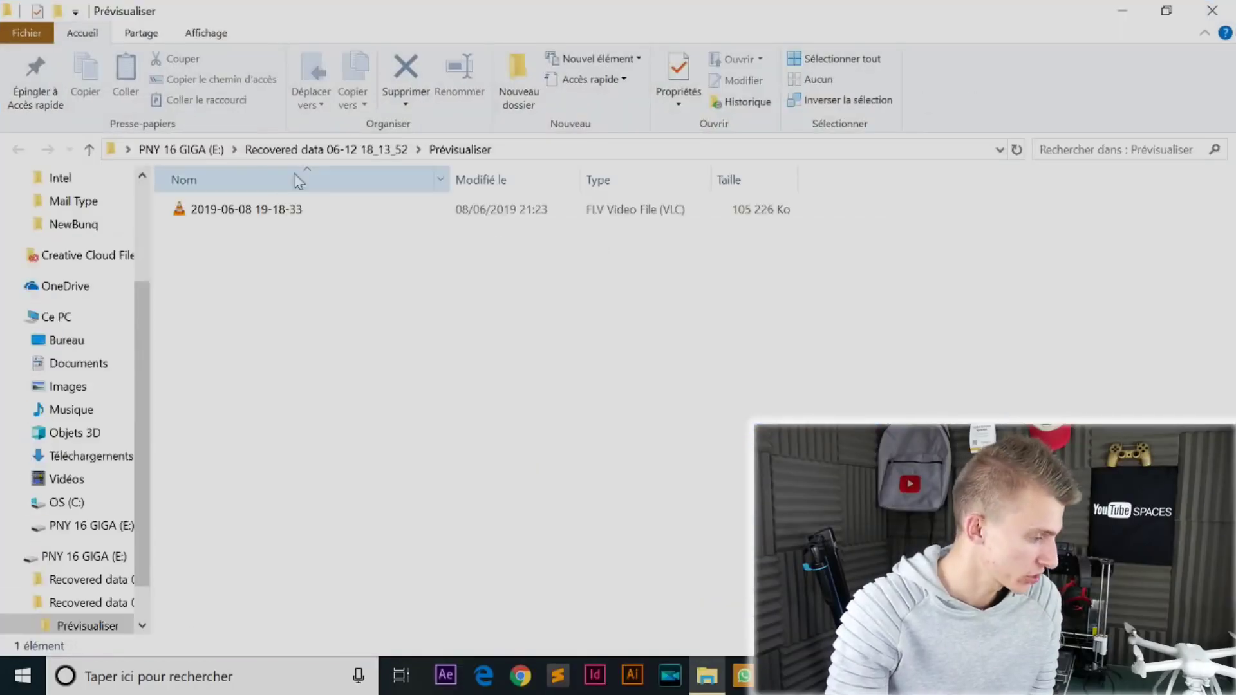
{"action": "double_click", "coordinate": [255, 207]}
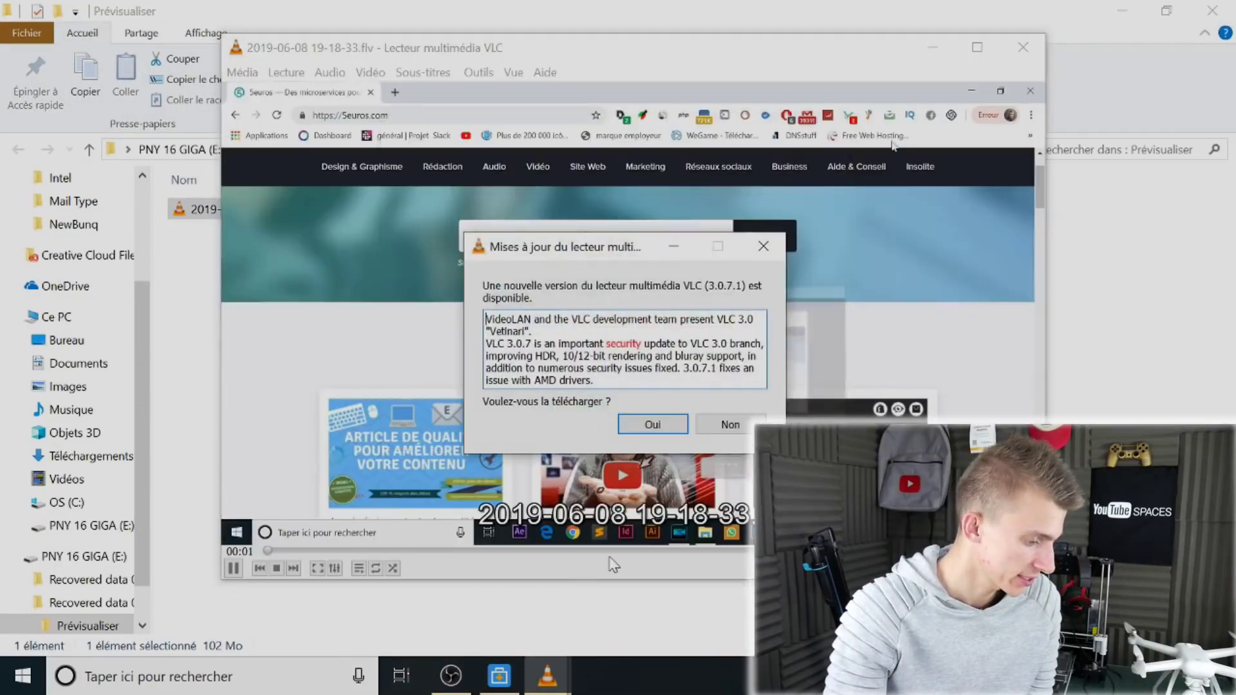
{"action": "left_click", "coordinate": [630, 552]}
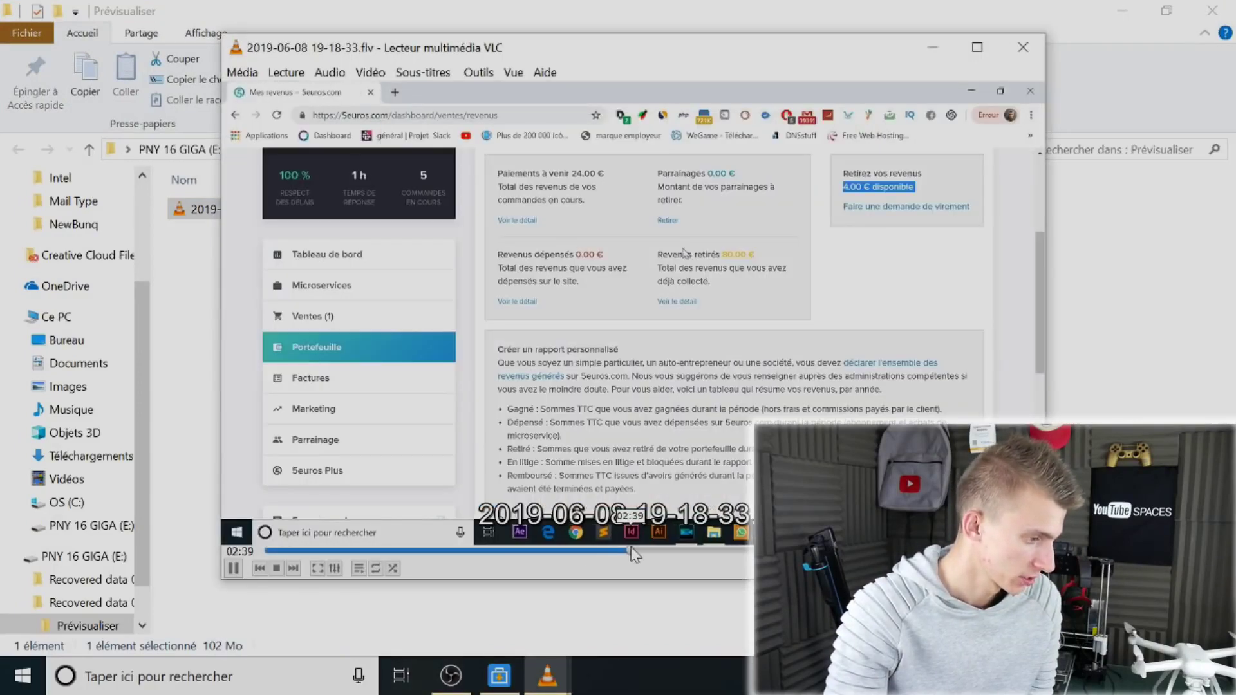
{"action": "key", "text": "space"}
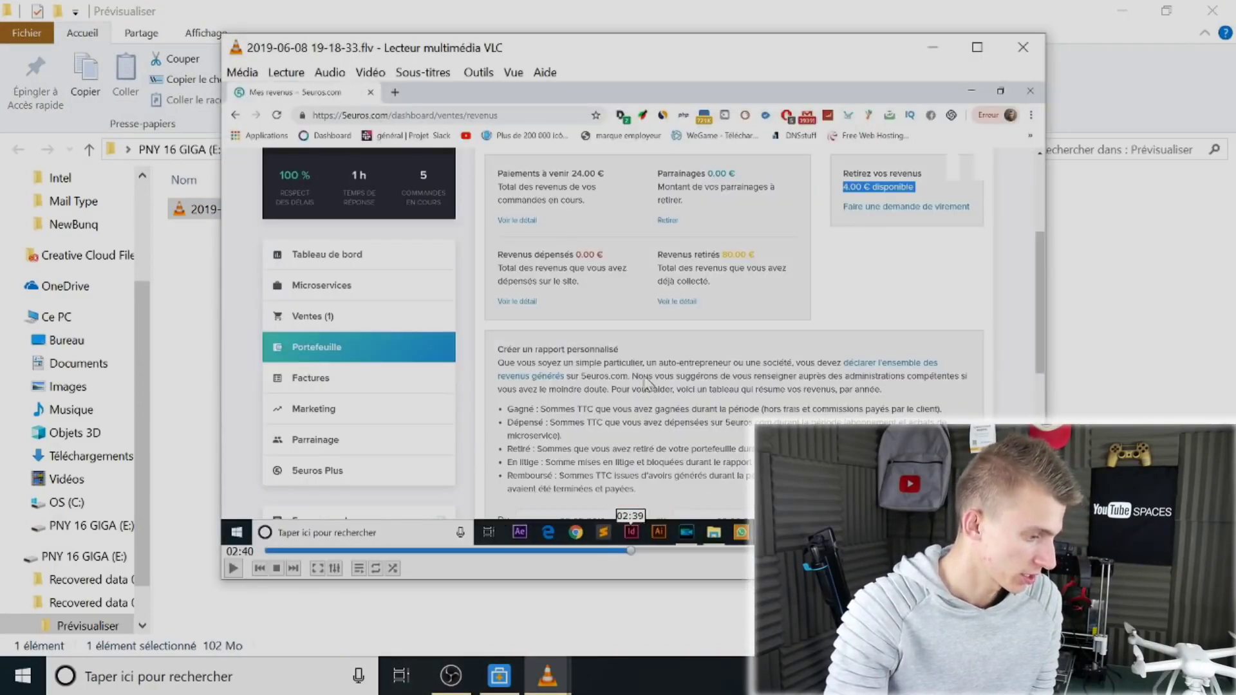
{"action": "left_click", "coordinate": [830, 551]}
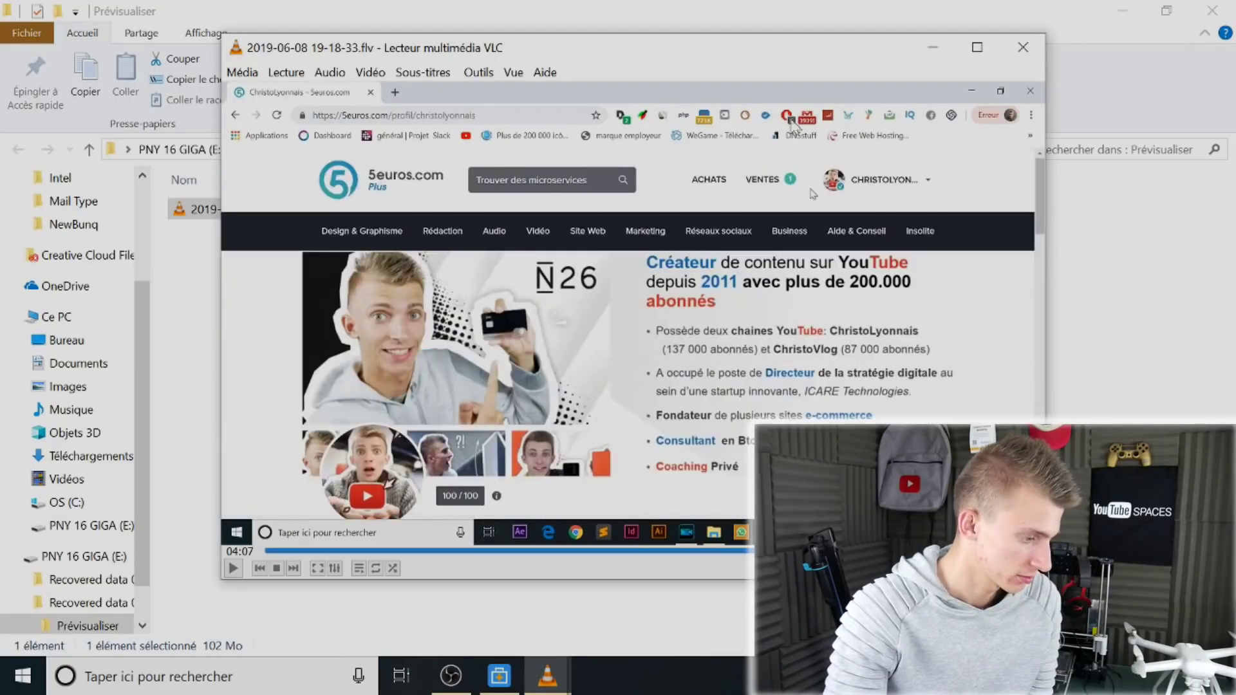
{"action": "left_click", "coordinate": [1036, 44]}
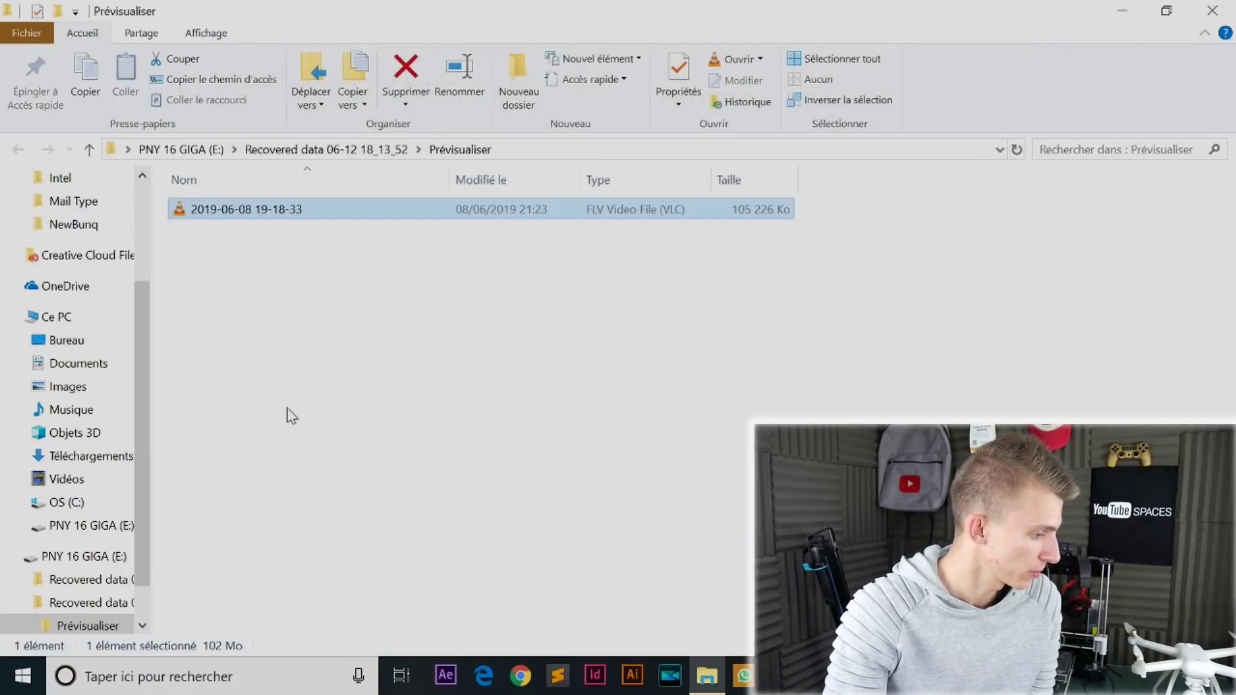
{"action": "left_click", "coordinate": [292, 415]}
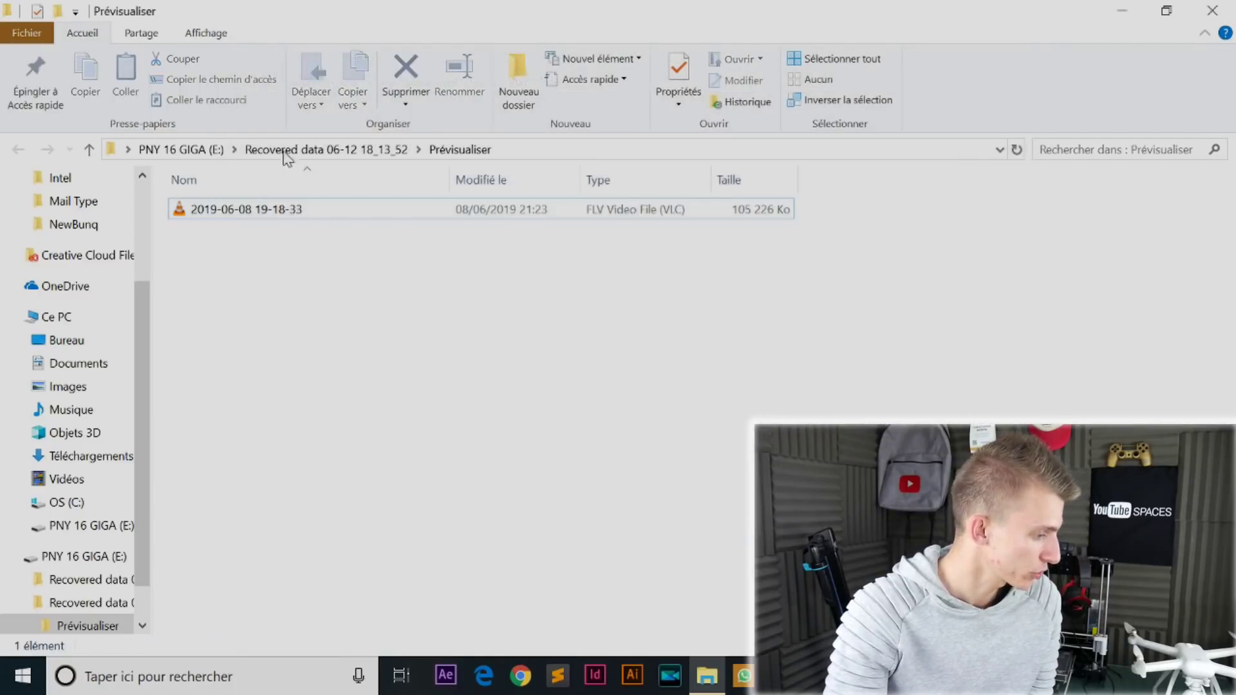
{"action": "left_click", "coordinate": [159, 149]}
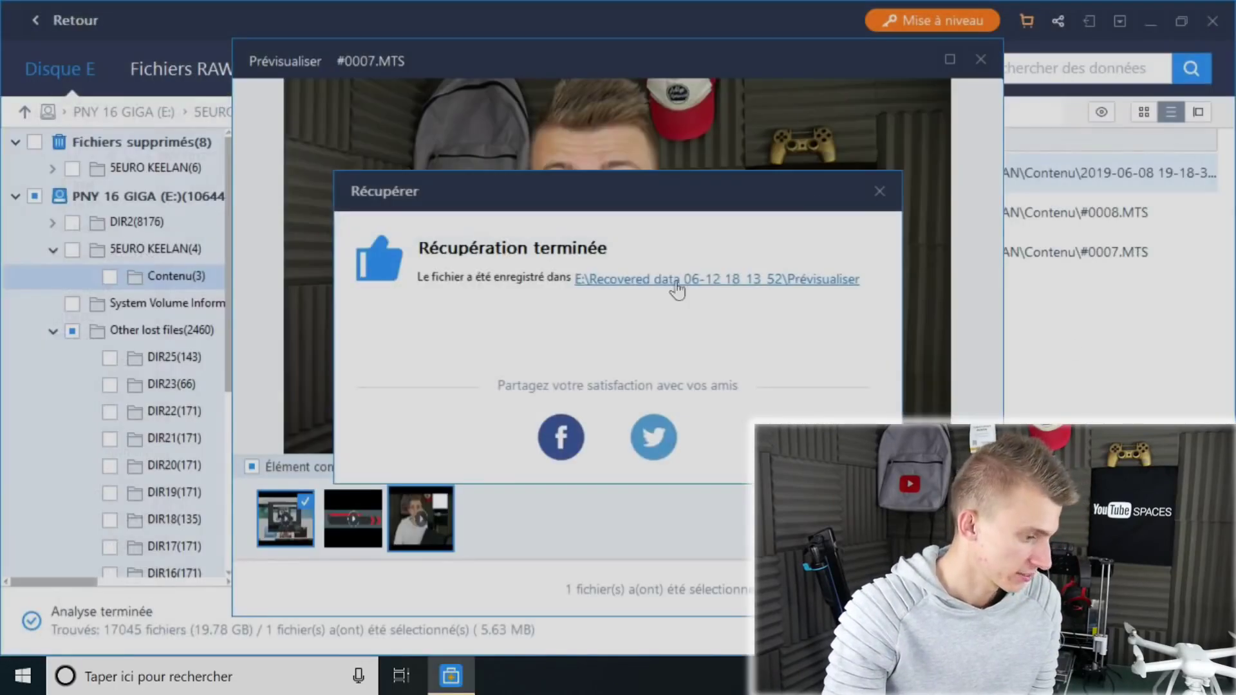
- Close the recovery completion dialog, preview IMG_20190510_174737.jpg from the DIR1 folder, and zoom in on the bank card and back out
{"action": "left_click", "coordinate": [878, 192]}
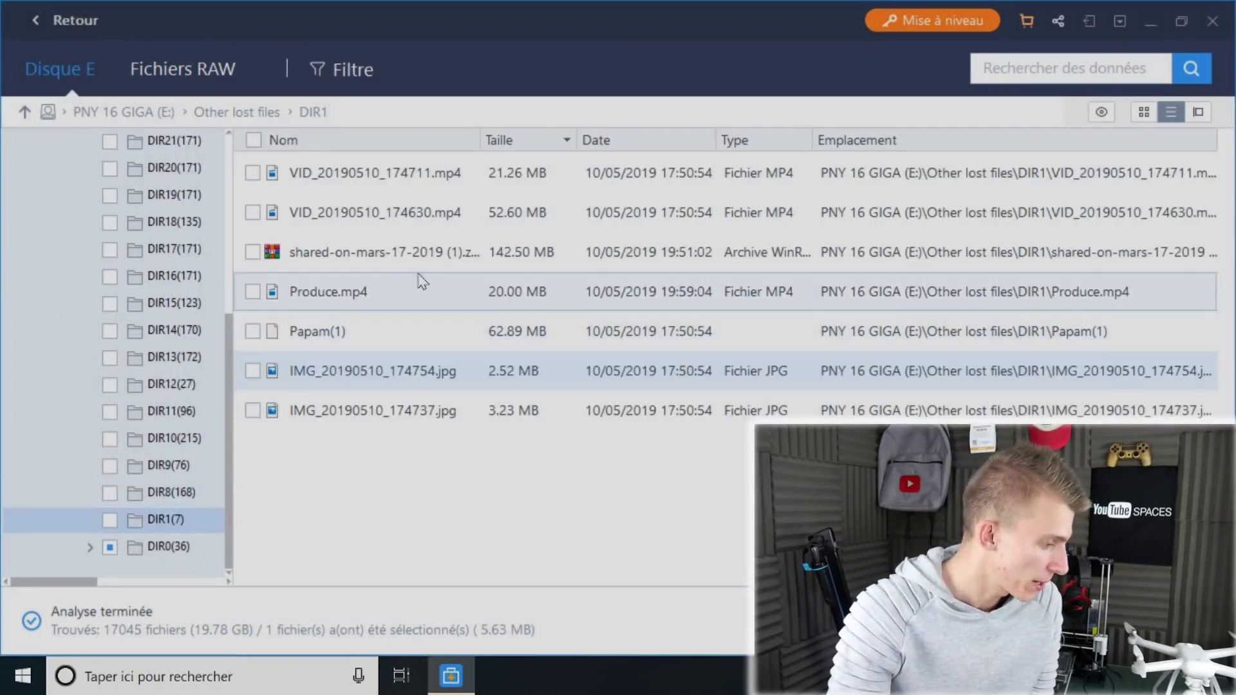
{"action": "double_click", "coordinate": [396, 410]}
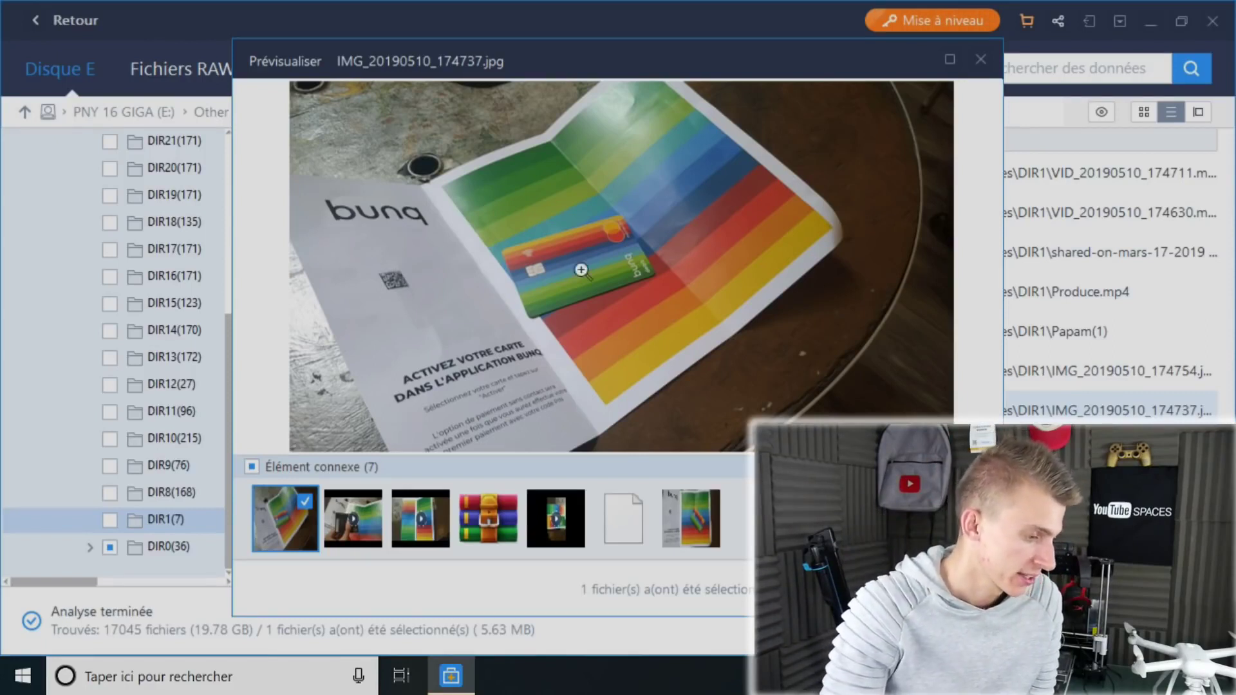
{"action": "left_click", "coordinate": [625, 247]}
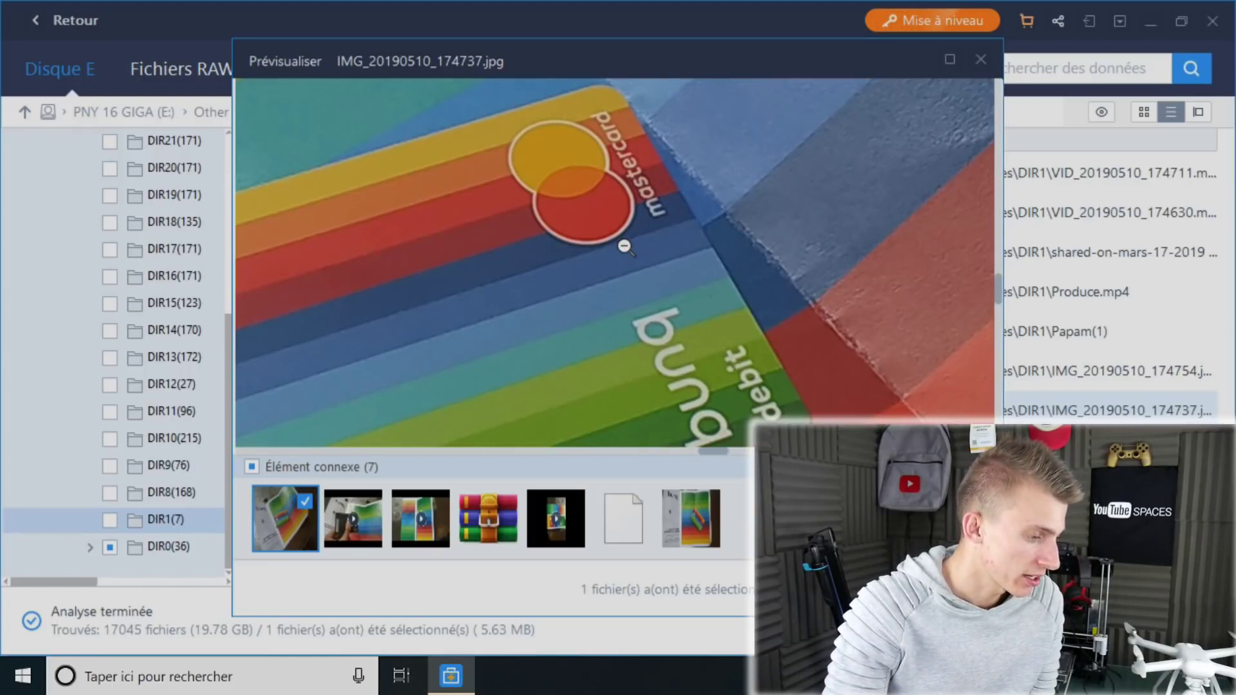
{"action": "left_click", "coordinate": [626, 247]}
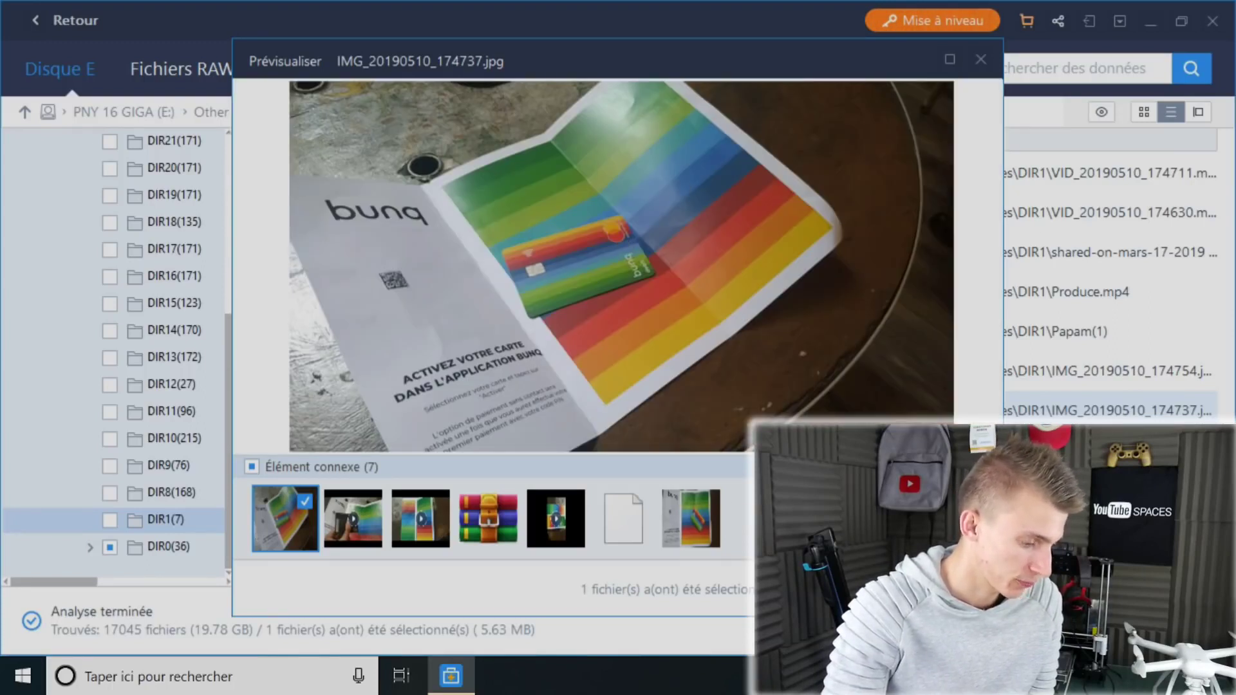
- Recover IMG_20190510_174737.jpg to the PNY 16 GIGA (E:) drive, agreeing to save on the original disk
{"action": "left_click", "coordinate": [930, 589]}
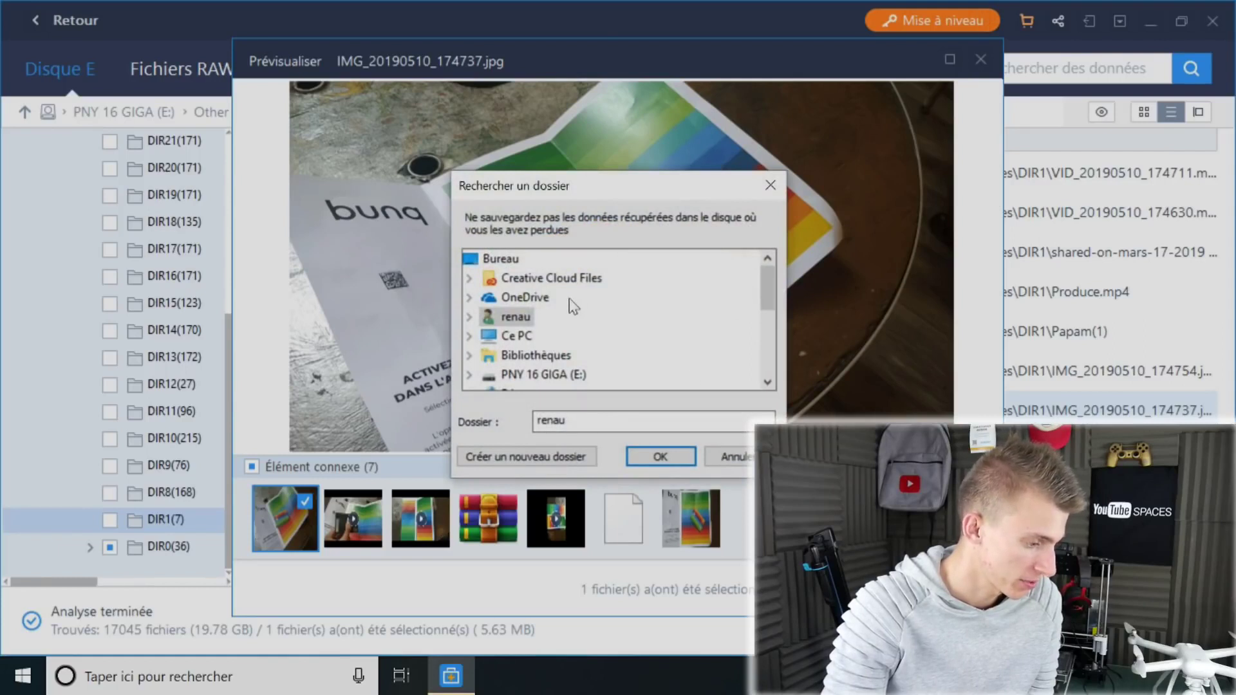
{"action": "left_click", "coordinate": [543, 374]}
{"action": "double_click", "coordinate": [544, 374]}
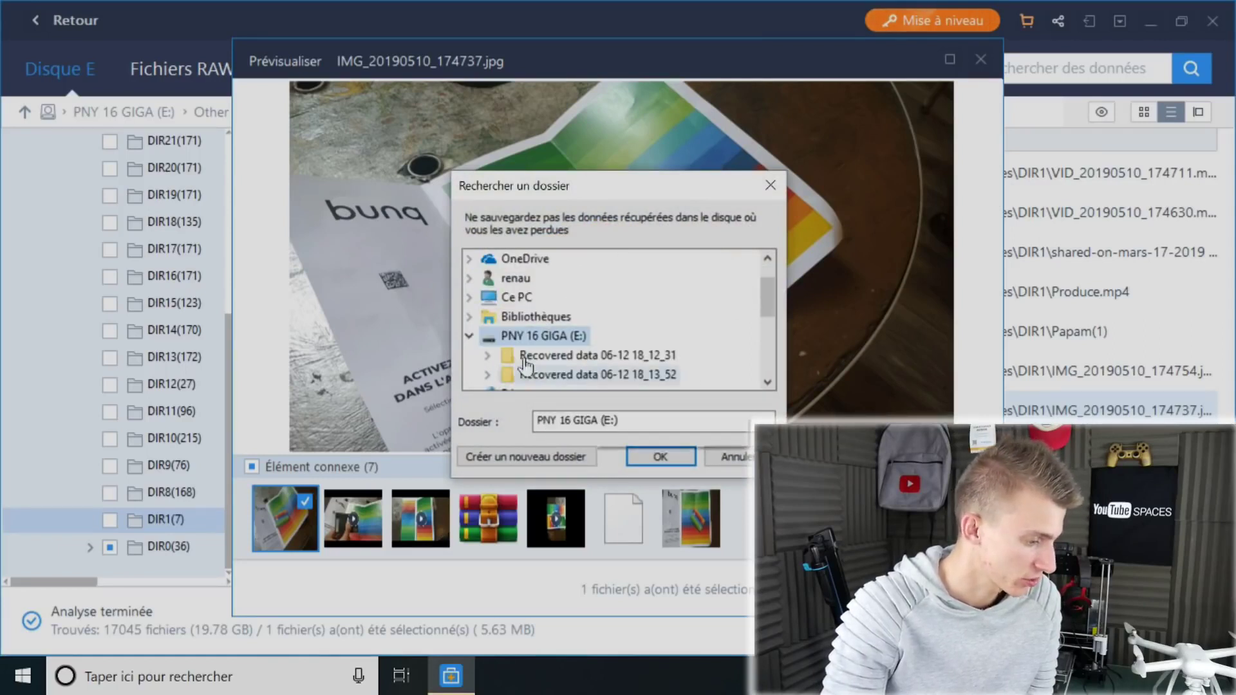
{"action": "left_click", "coordinate": [661, 458]}
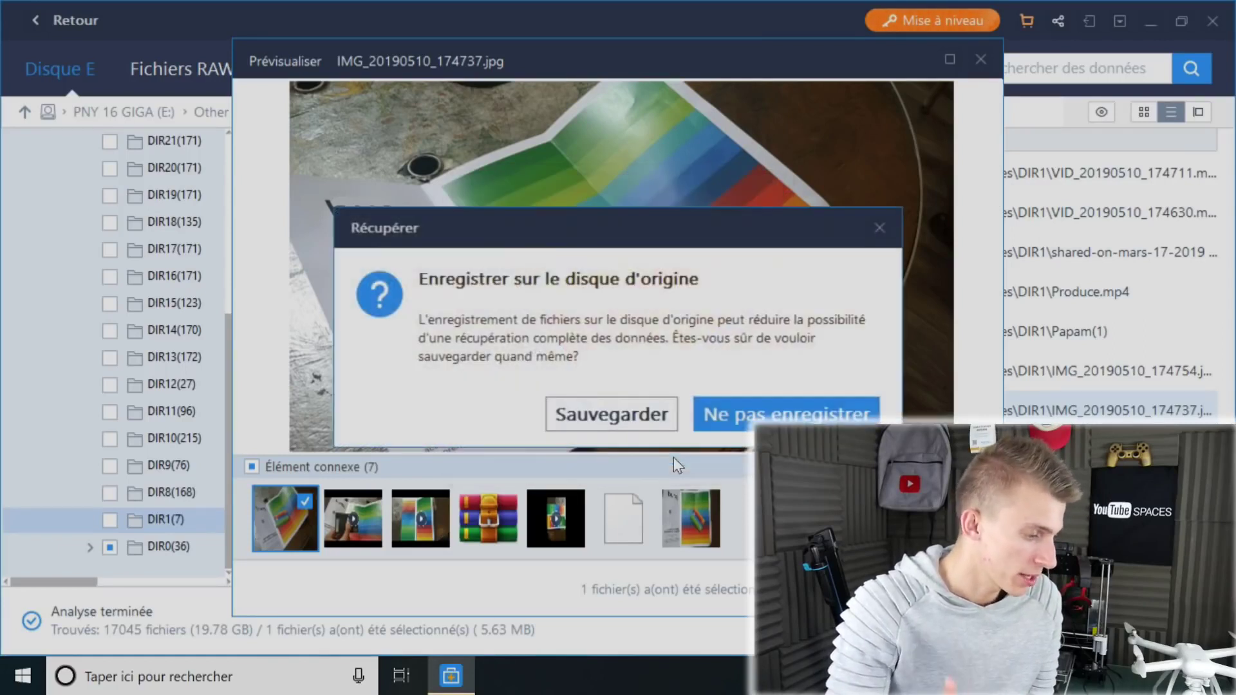
{"action": "left_click", "coordinate": [630, 412]}
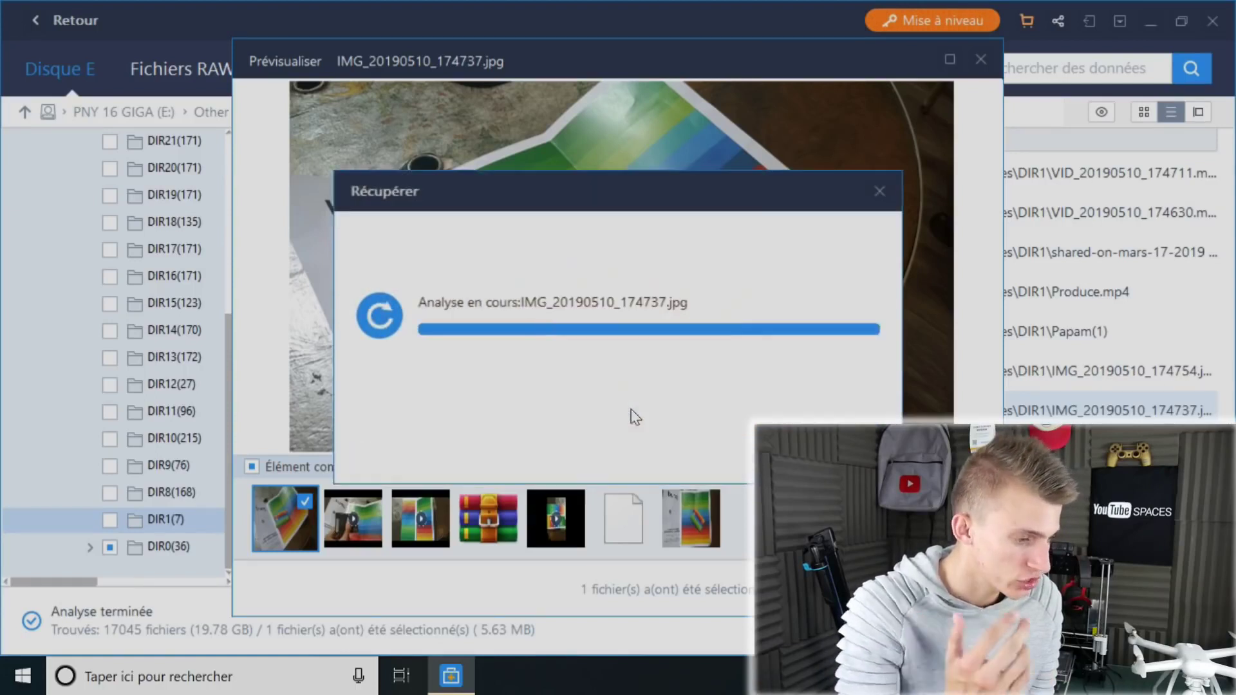
- Open the recovery destination folder, view the recovered IMG_20190510_174737 photo, and close the photo viewer
{"action": "left_click", "coordinate": [809, 279]}
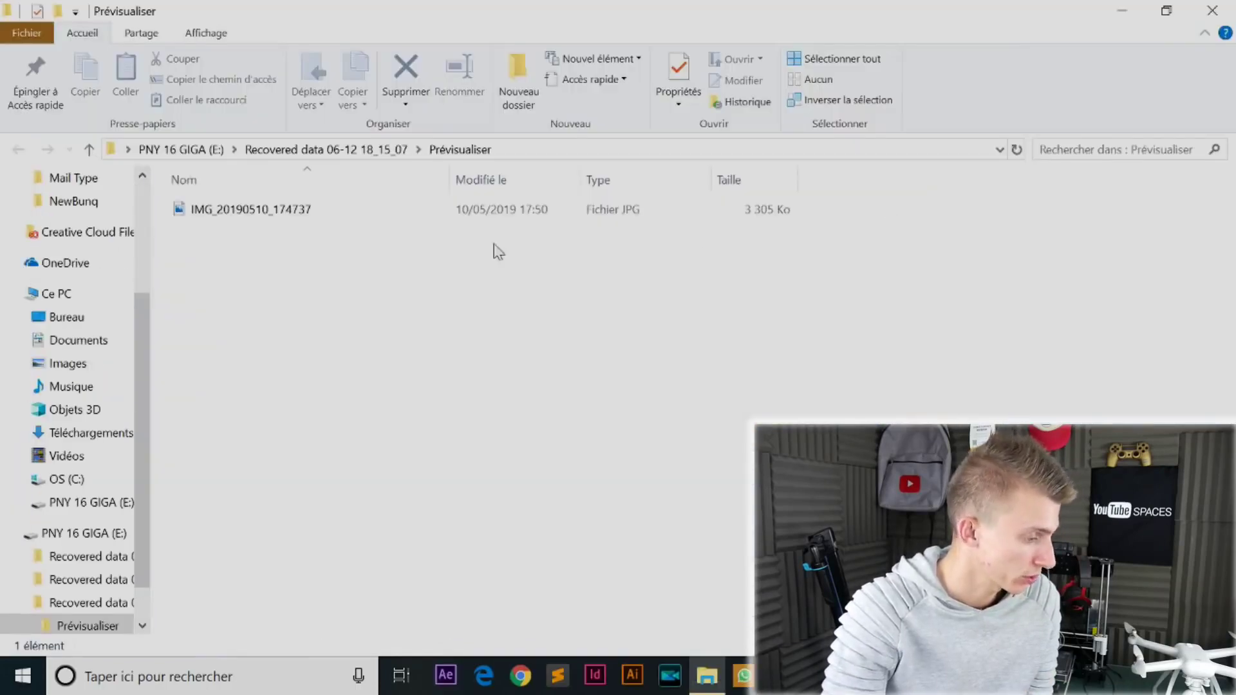
{"action": "double_click", "coordinate": [322, 205]}
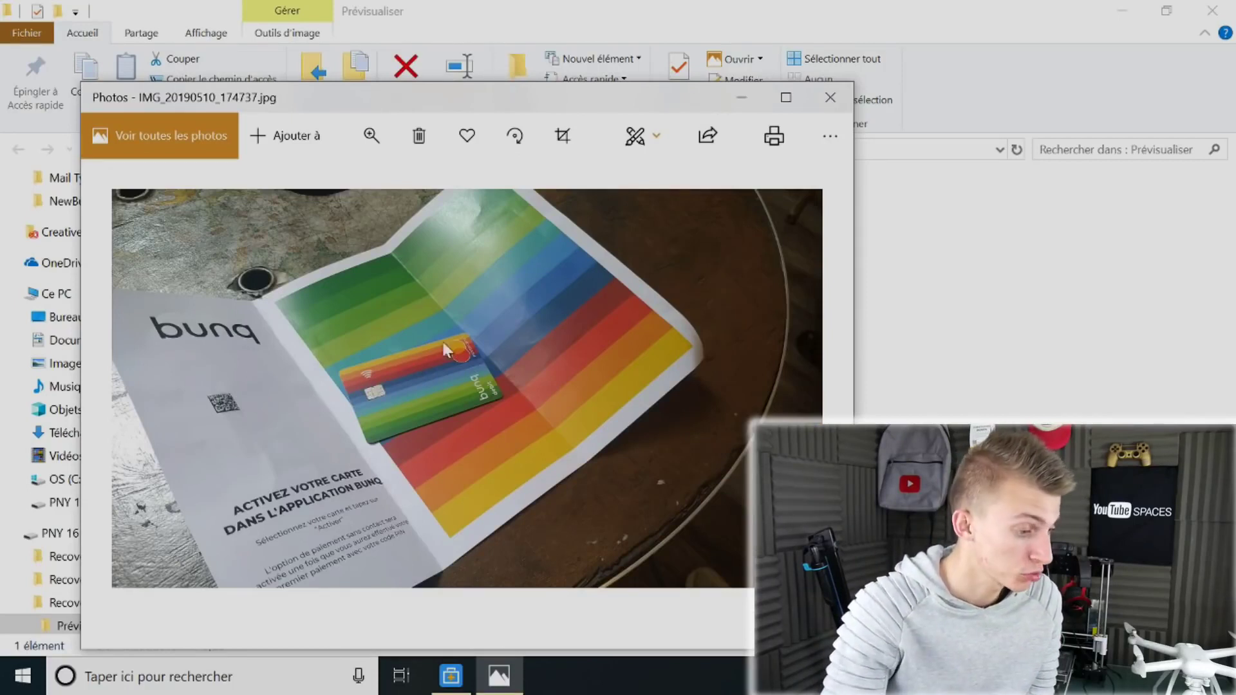
{"action": "left_click", "coordinate": [830, 97]}
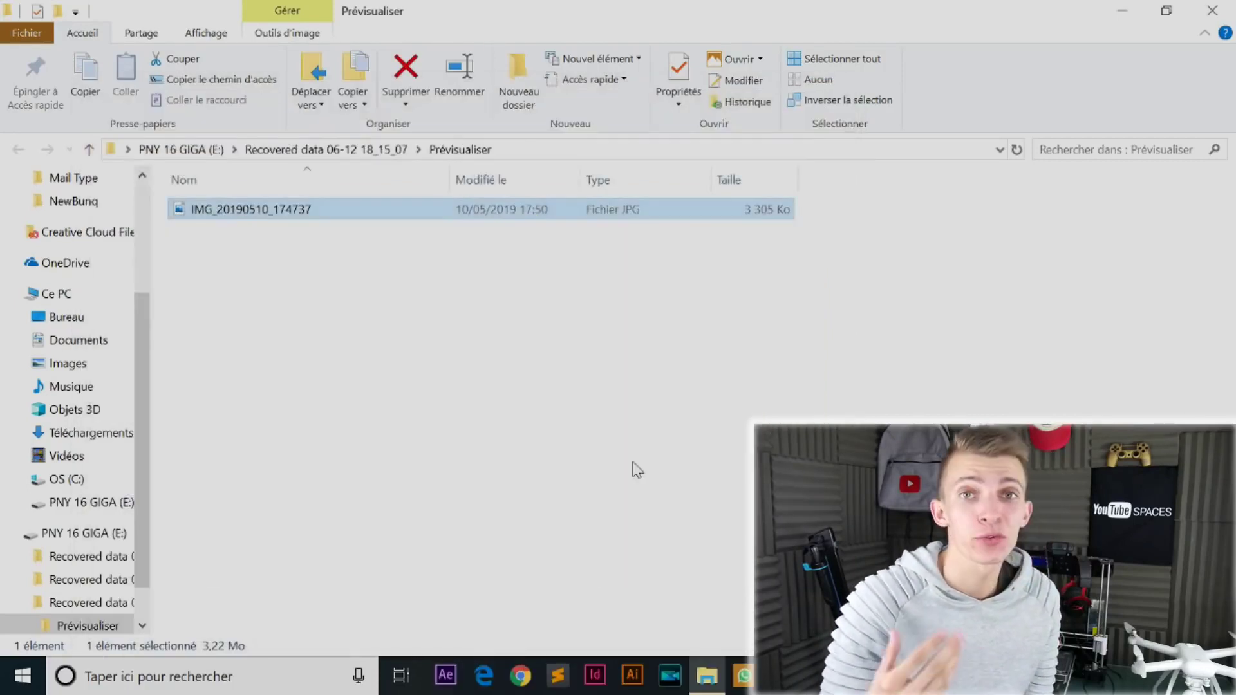